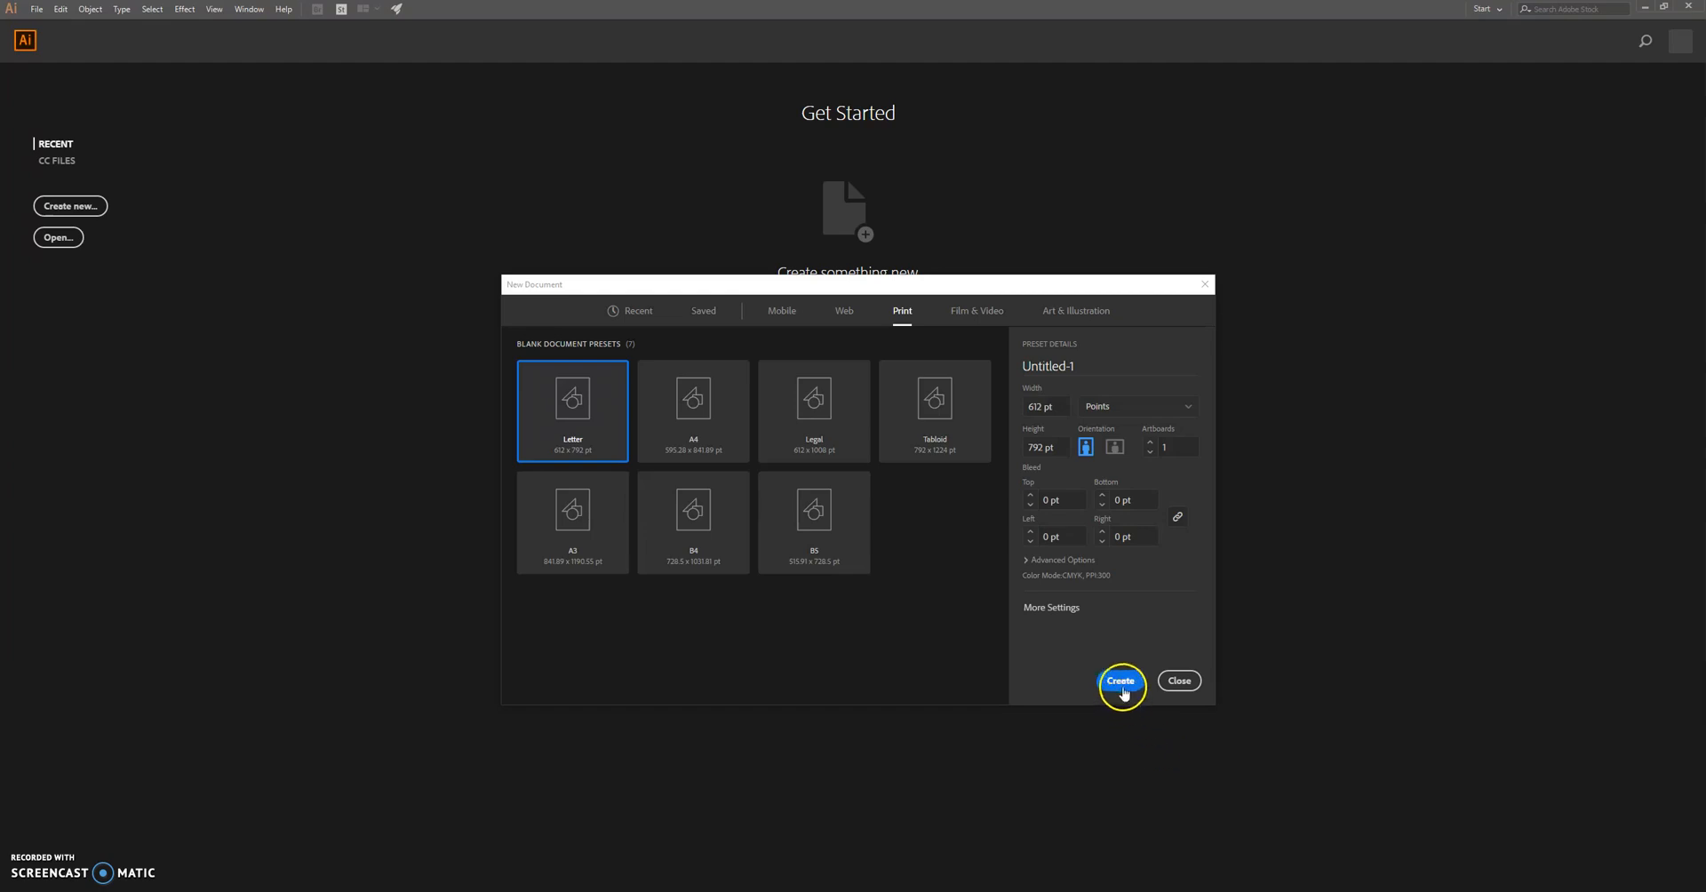
# Step: Create a Letter print document and draw a rectangle about 250 by 168 pt in the upper half of the page
pyautogui.click(1121, 682)
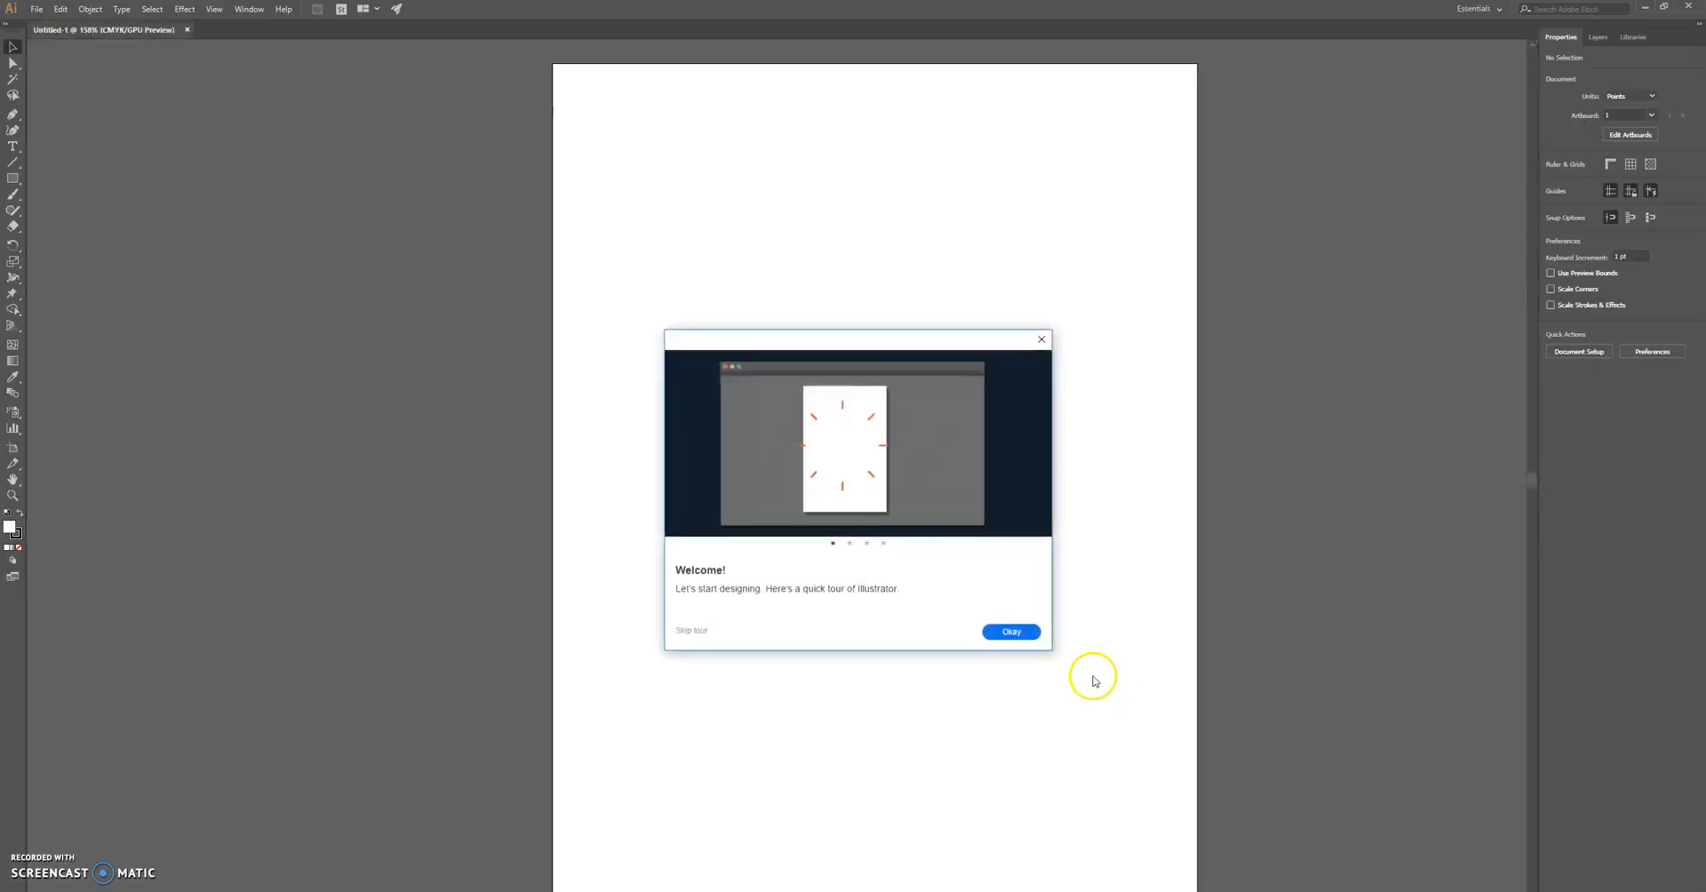
pyautogui.click(1042, 341)
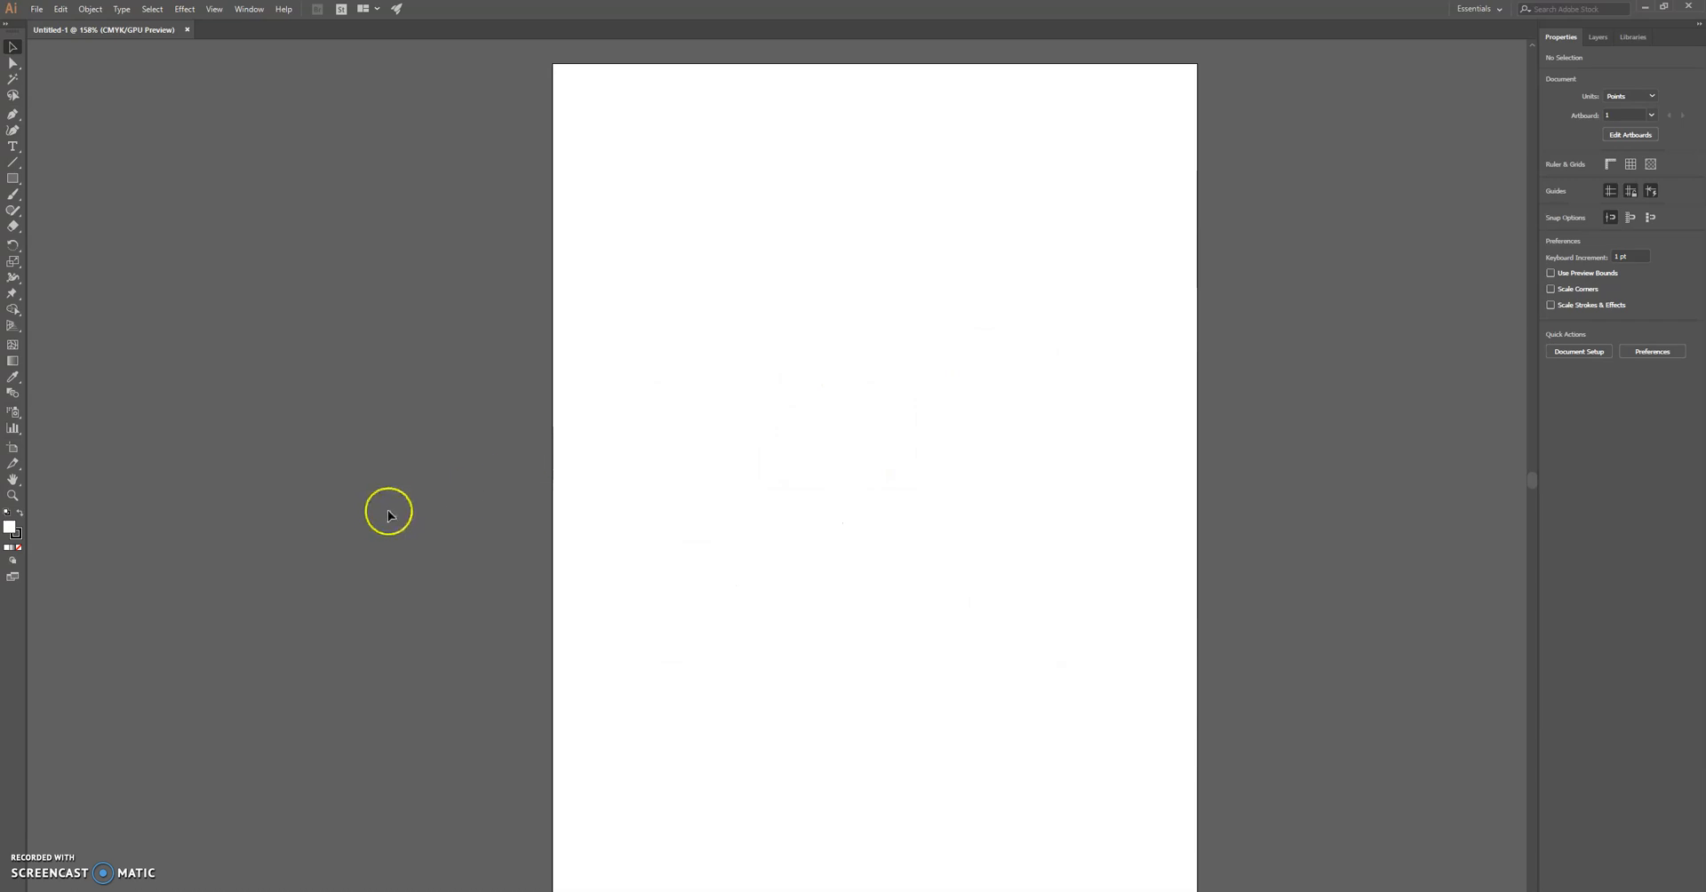
pyautogui.click(13, 180)
pyautogui.moveTo(723, 261); pyautogui.dragTo(987, 437)
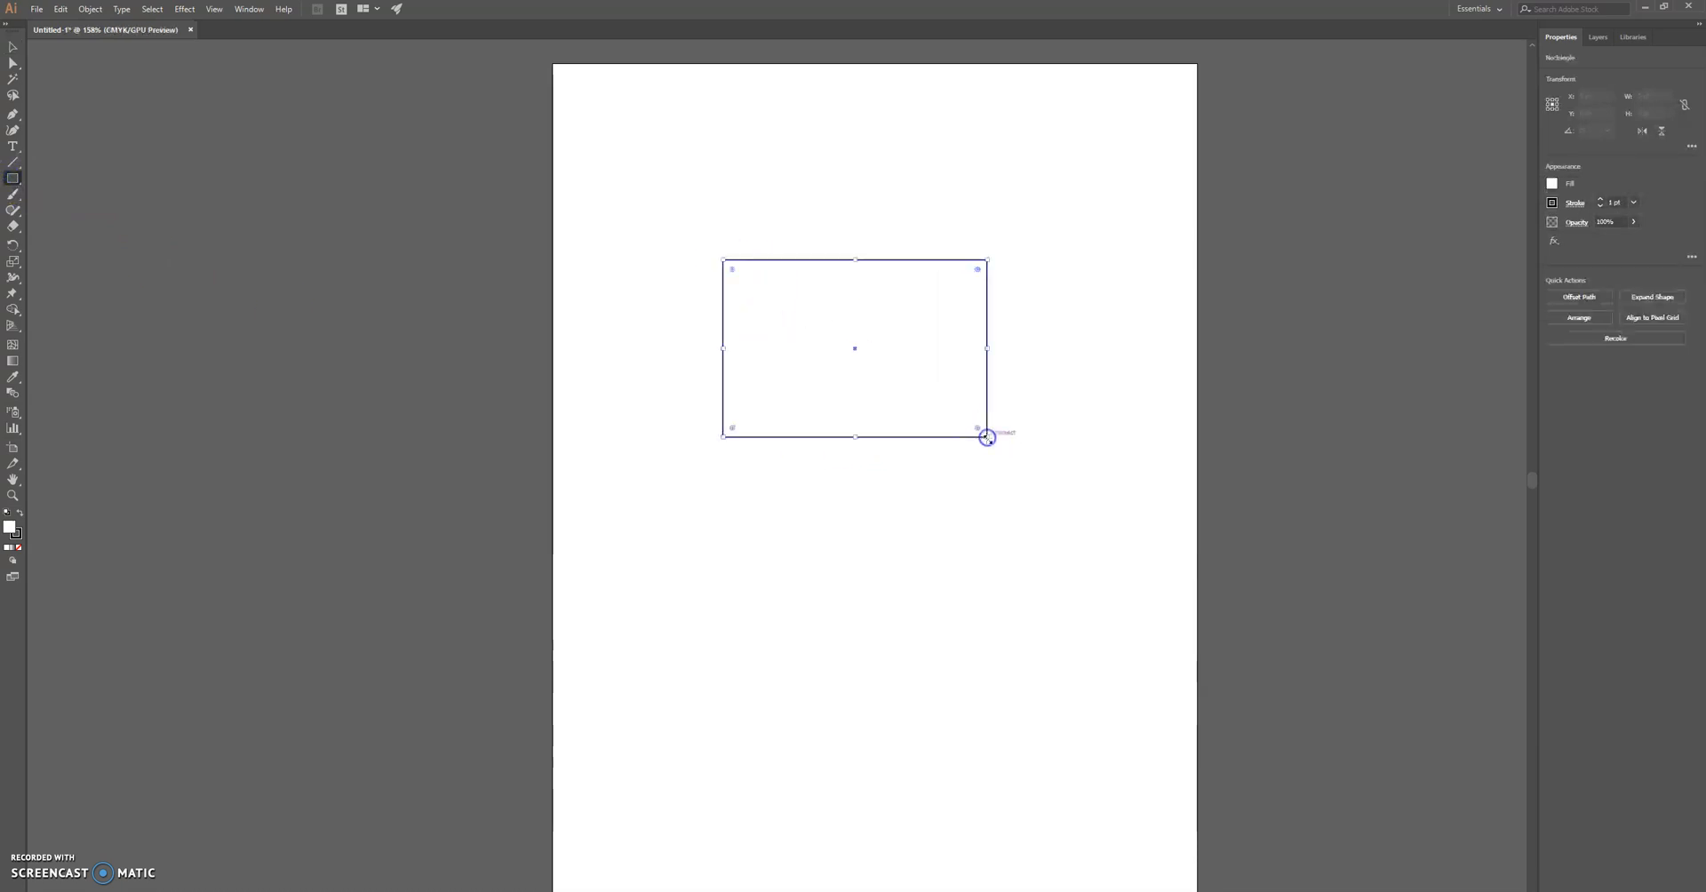
pyautogui.click(12, 49)
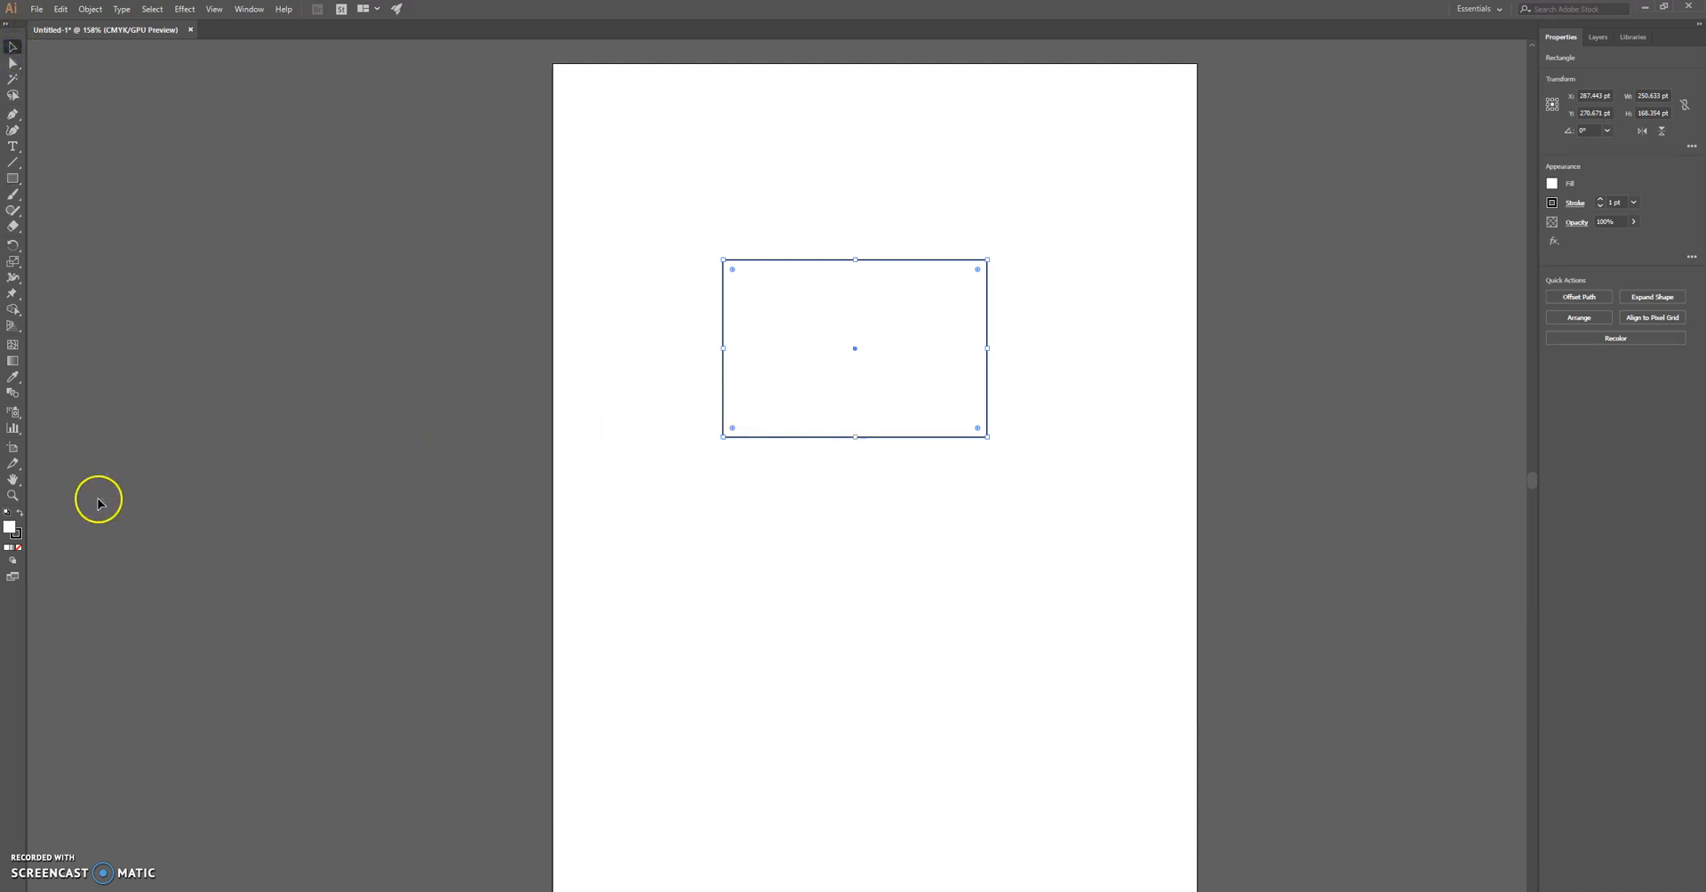
# Step: Fill the rectangle with a medium blue
pyautogui.doubleClick(10, 528)
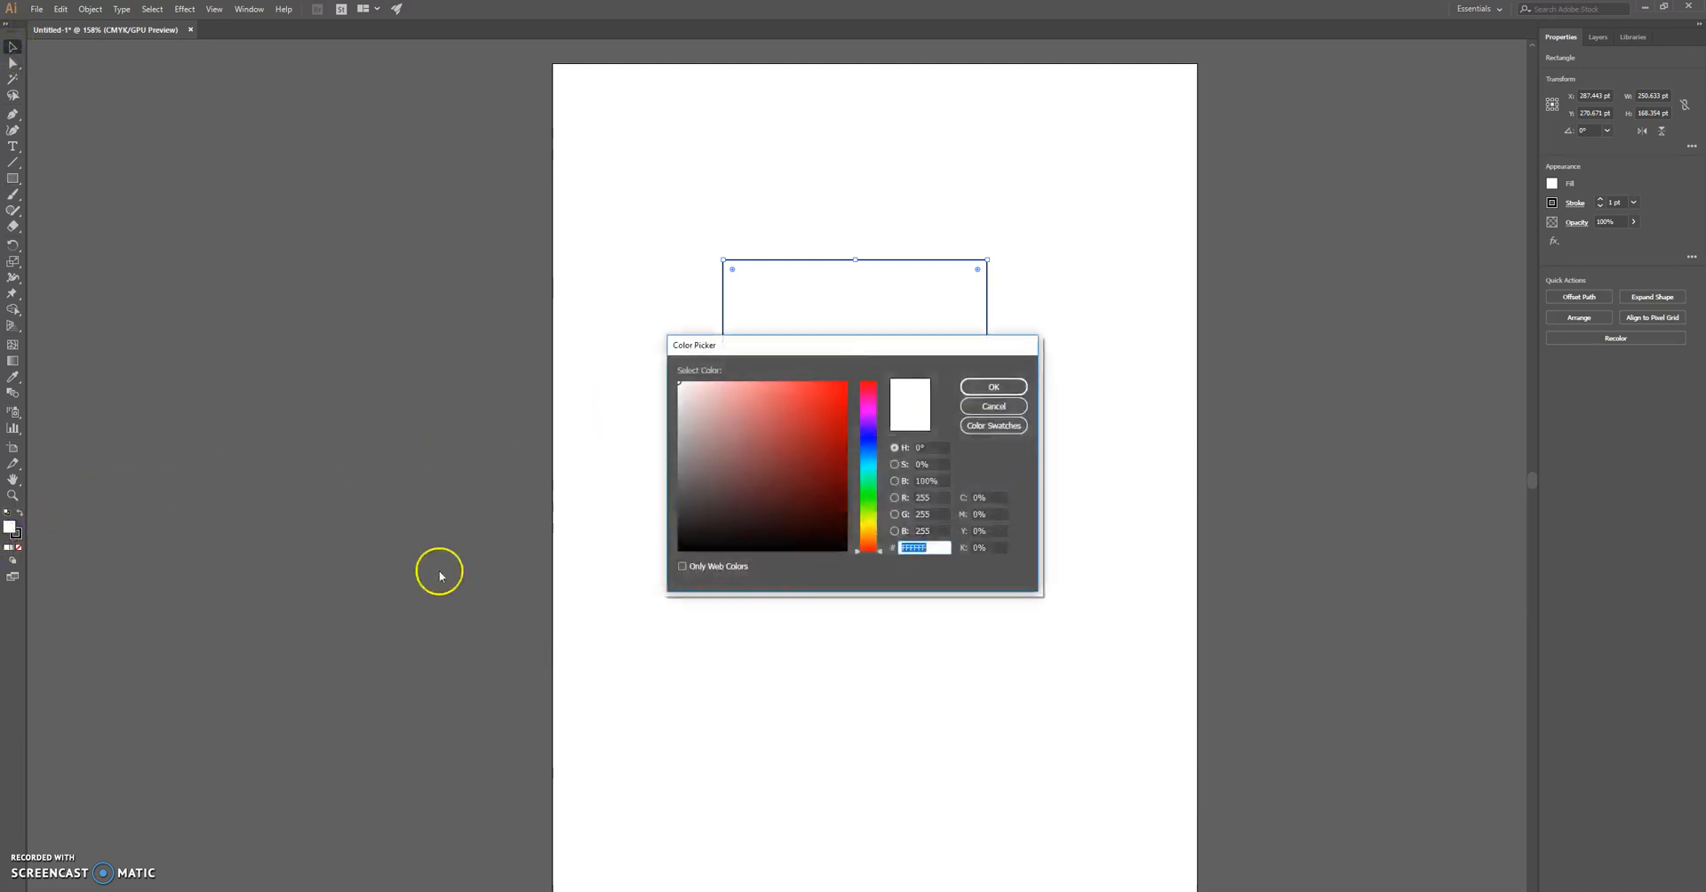
pyautogui.moveTo(869, 430)
pyautogui.mouseDown()
pyautogui.moveTo(869, 538)
pyautogui.moveTo(868, 404)
pyautogui.moveTo(871, 478)
pyautogui.moveTo(868, 443)
pyautogui.mouseUp()
pyautogui.click(836, 393)
pyautogui.click(994, 387)
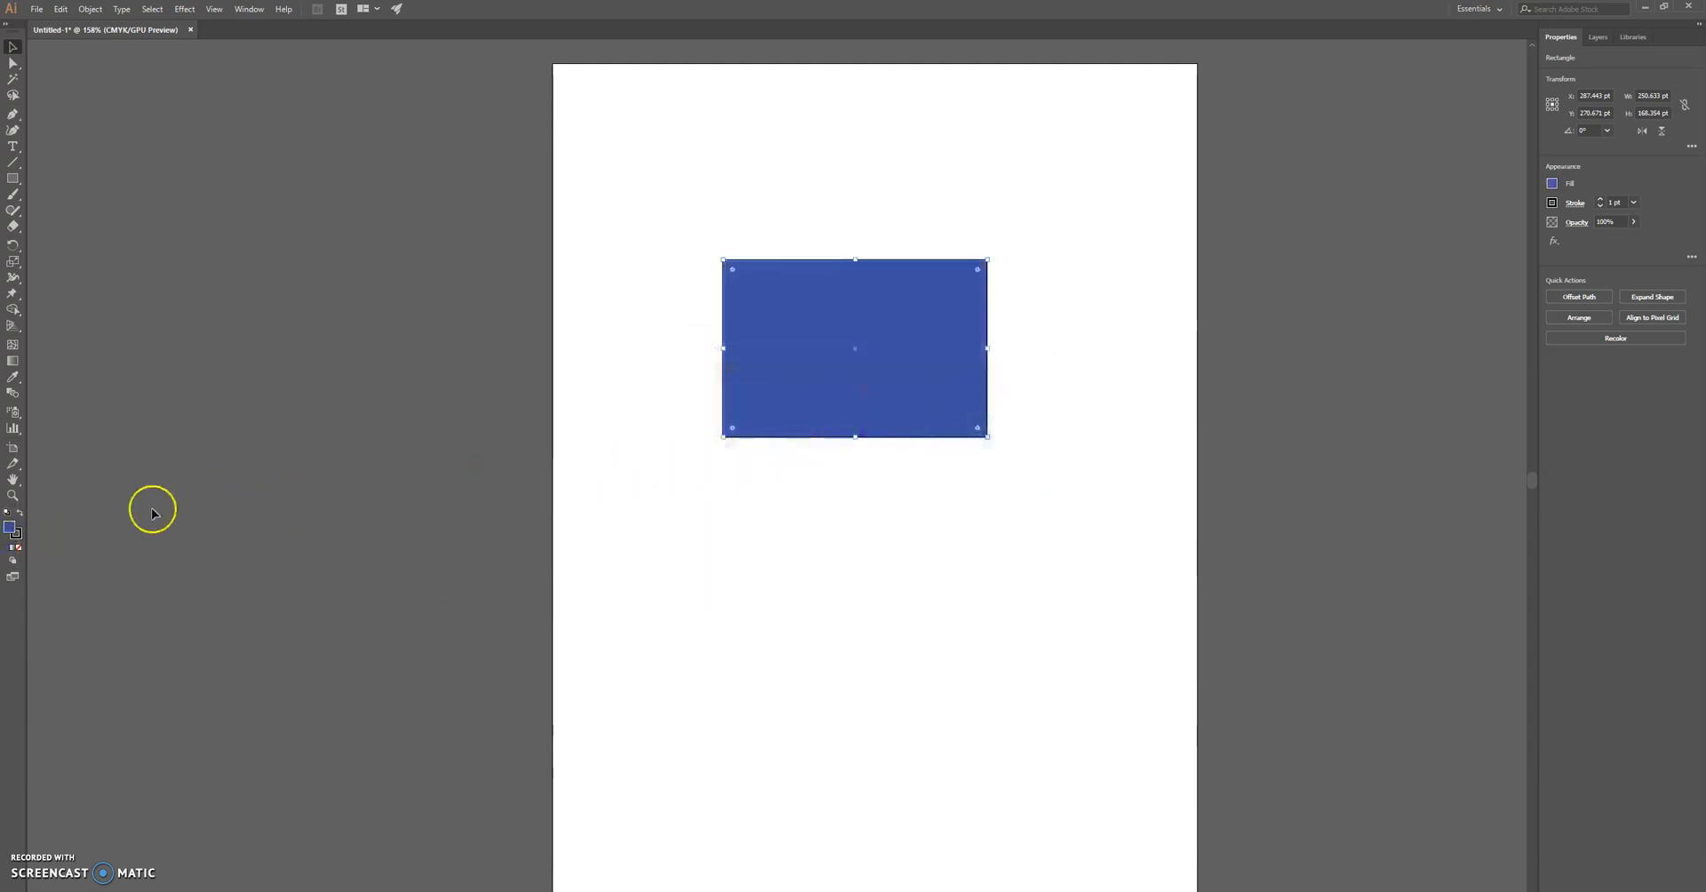
# Step: Set the rectangle's stroke colour to the pinkish red FF0049
pyautogui.click(19, 535)
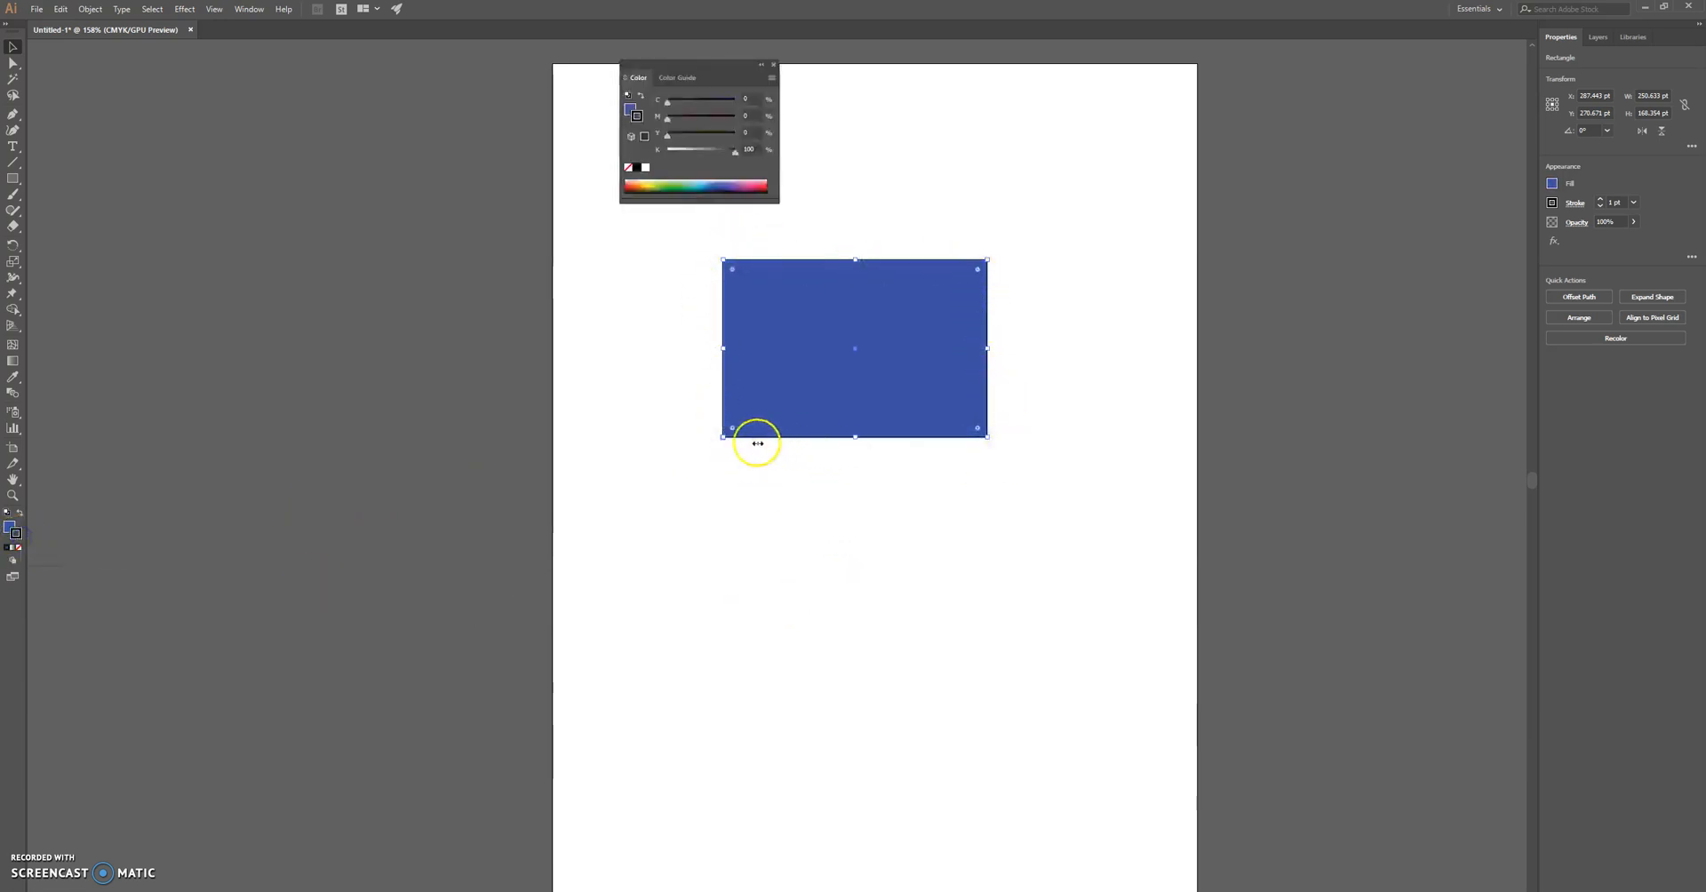
pyautogui.doubleClick(18, 537)
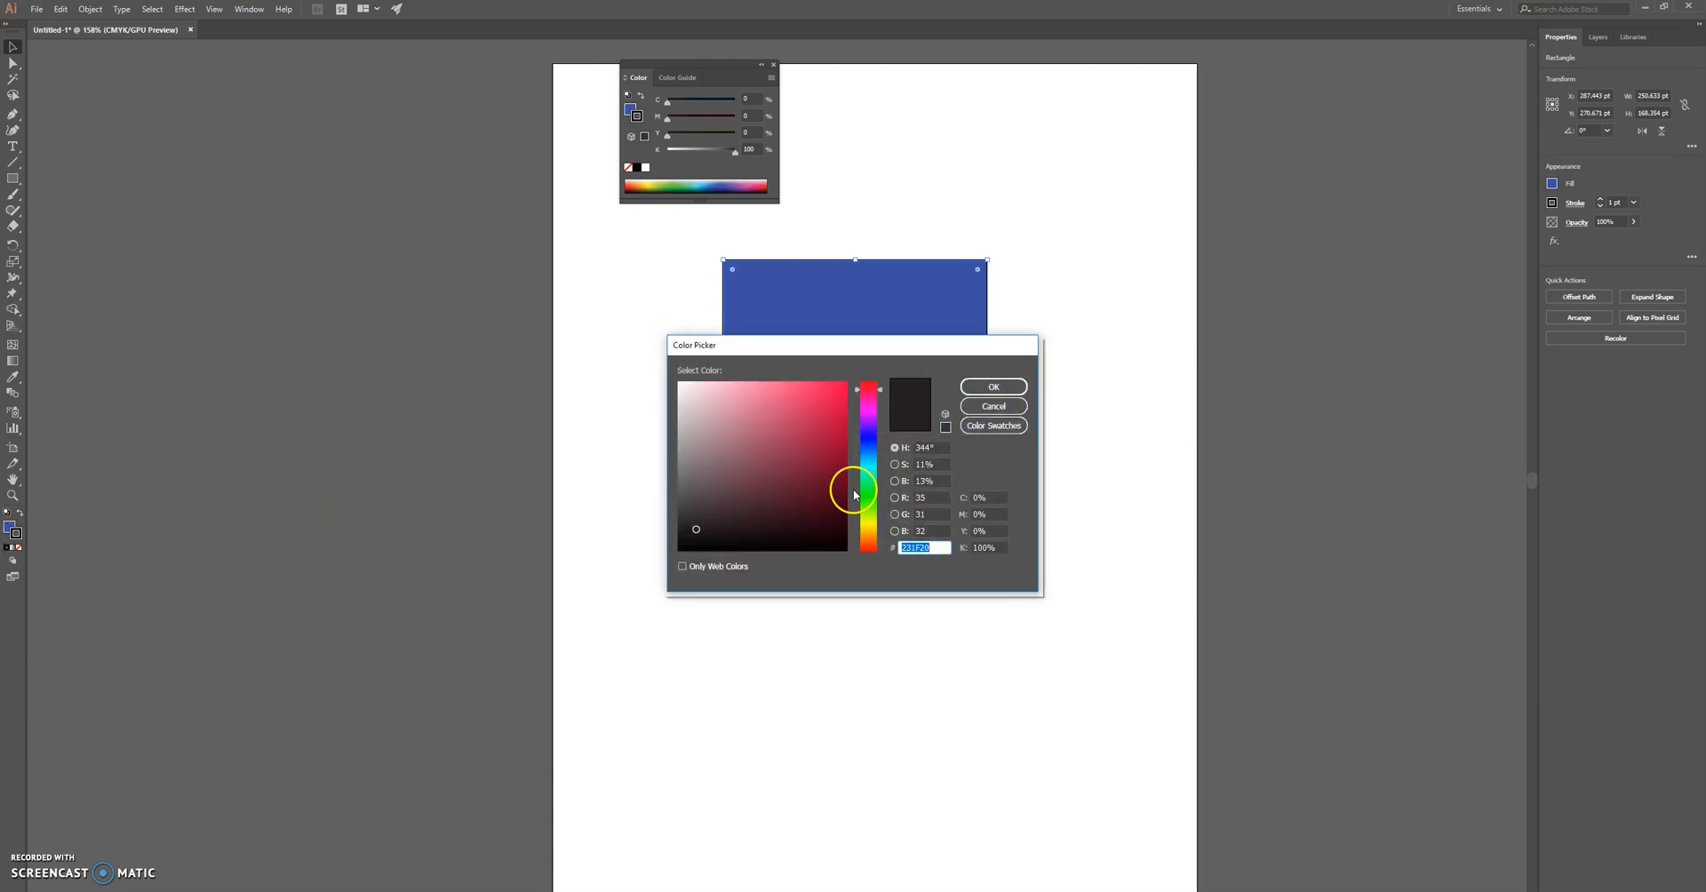
pyautogui.moveTo(841, 411); pyautogui.dragTo(843, 403)
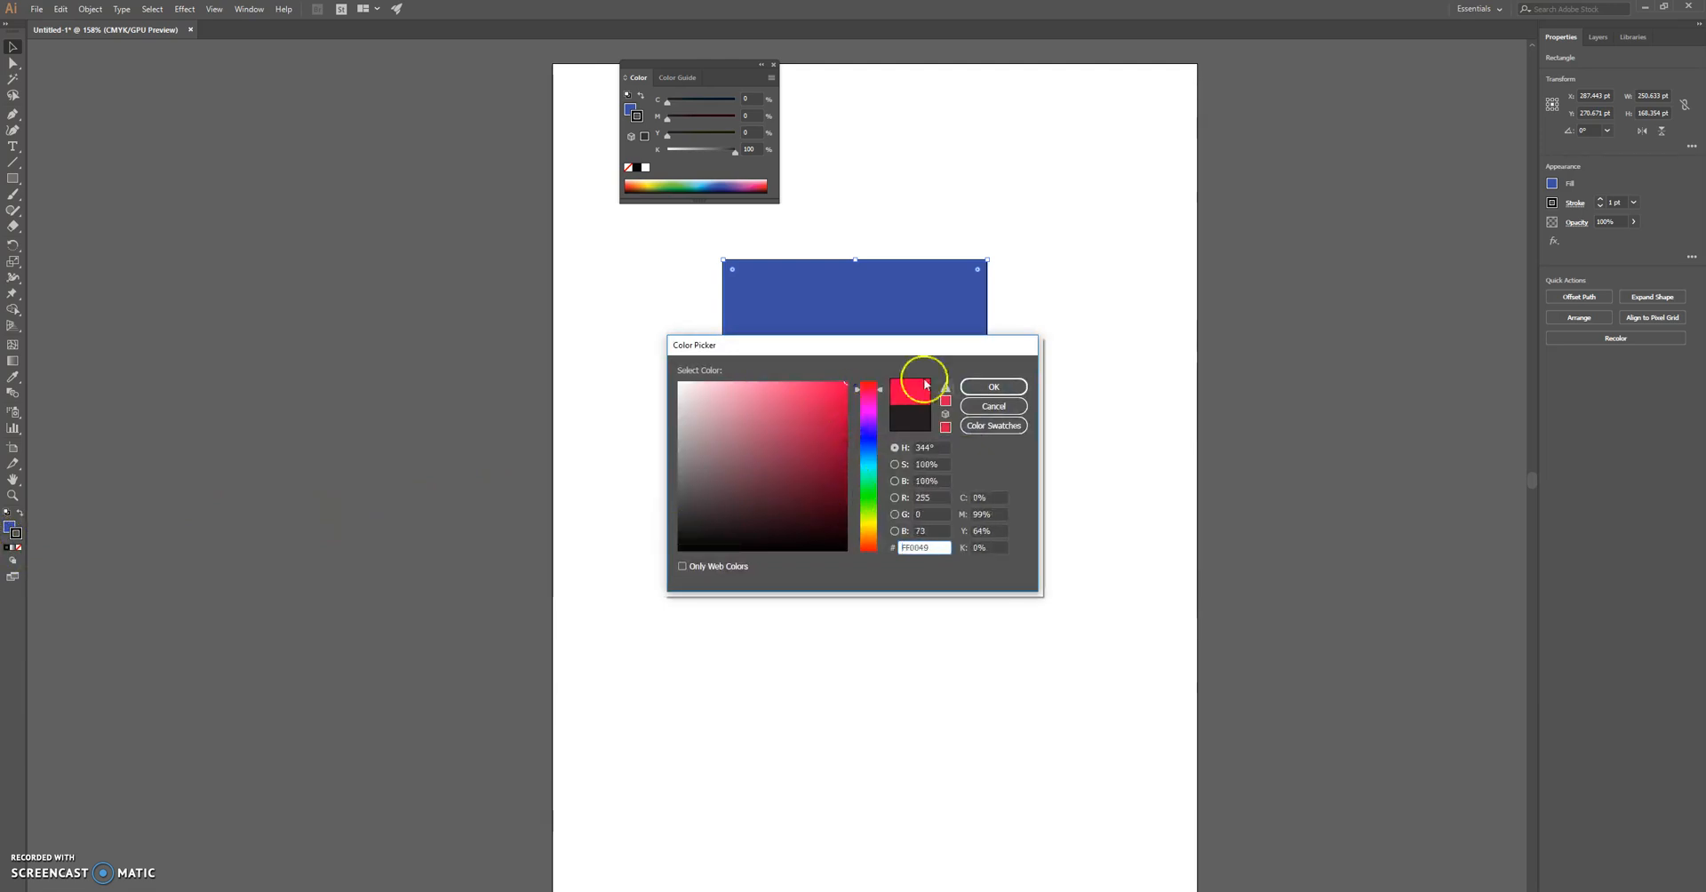
pyautogui.click(998, 393)
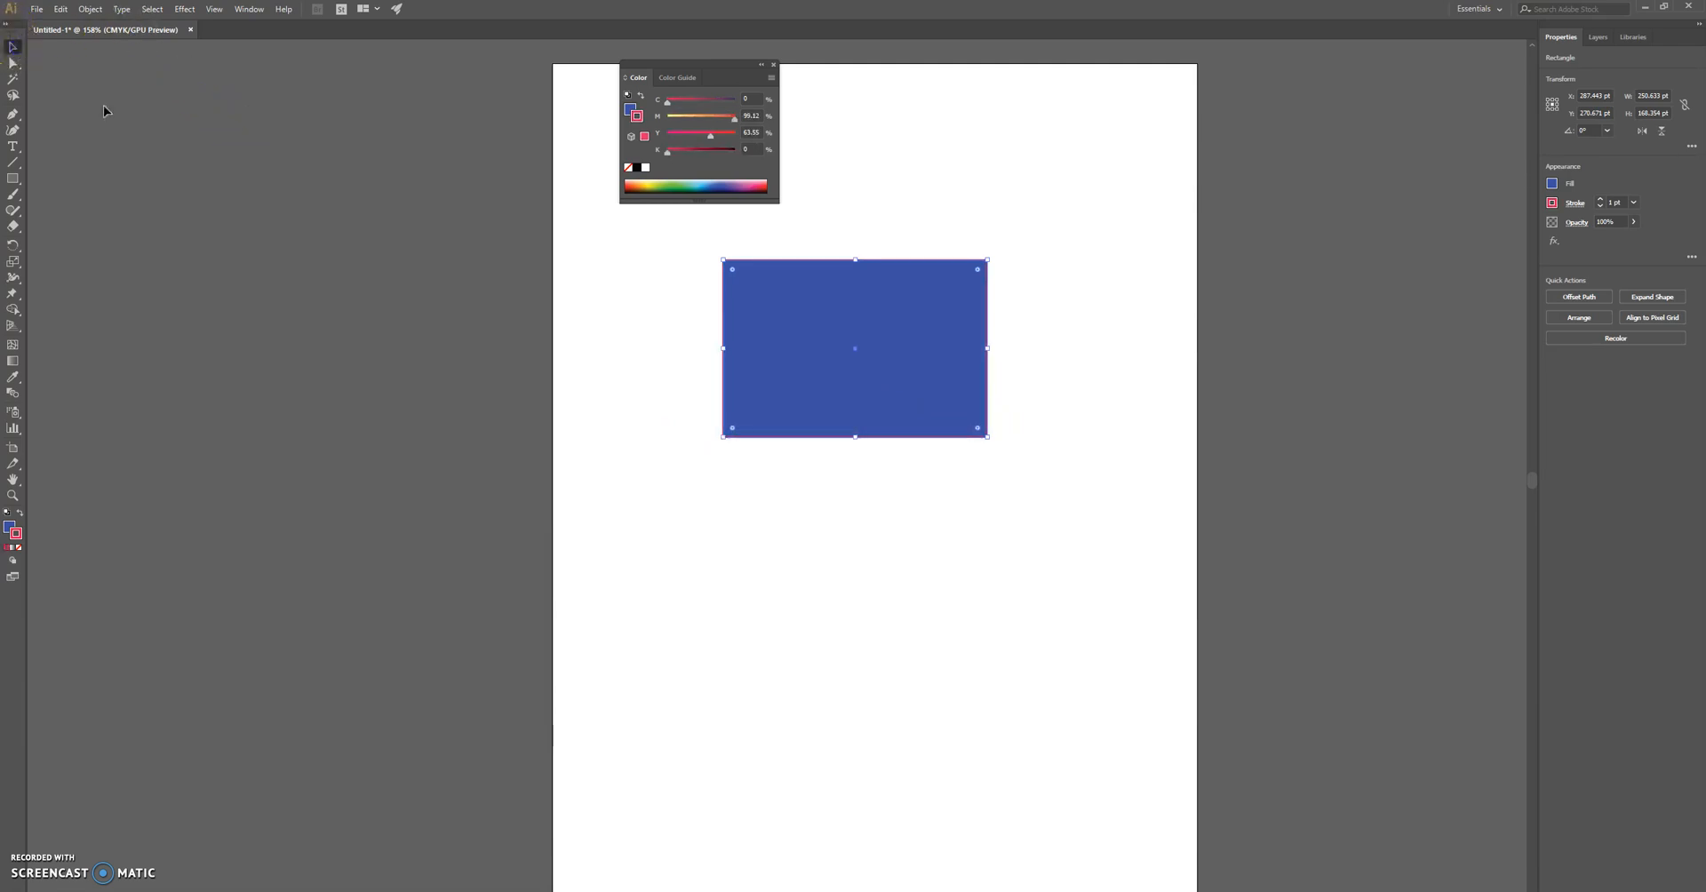
# Step: Move the rectangle slightly down the page and set its stroke weight to 10 pt
pyautogui.moveTo(845, 364); pyautogui.dragTo(850, 417)
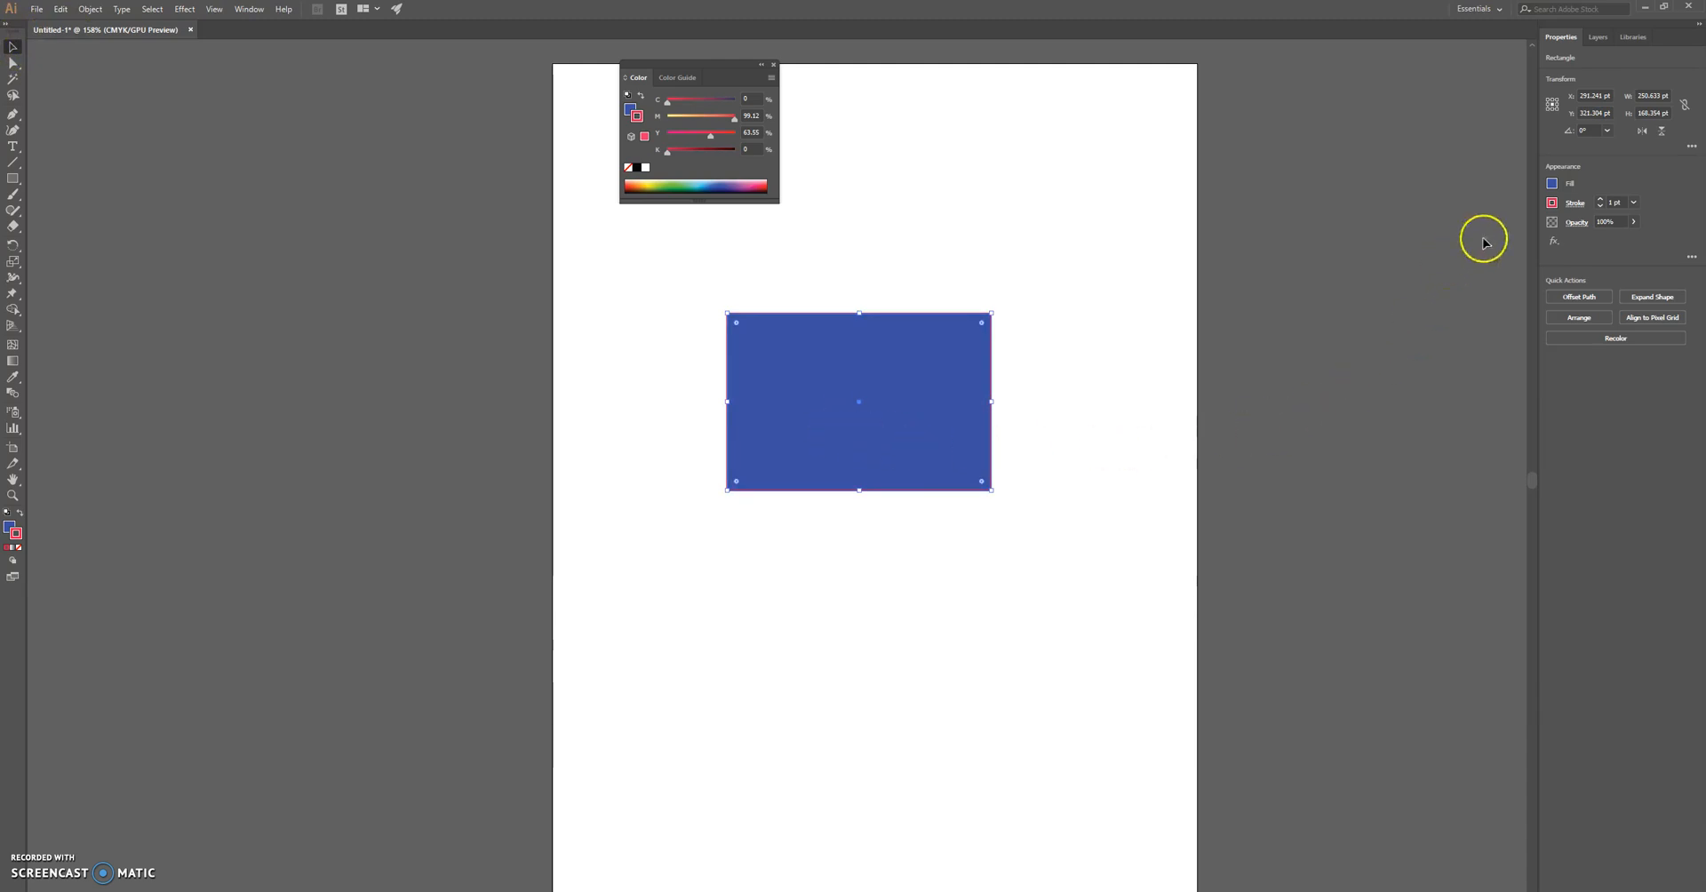
pyautogui.click(1601, 200)
pyautogui.click(1601, 201)
pyautogui.click(1601, 201)
pyautogui.click(1601, 201)
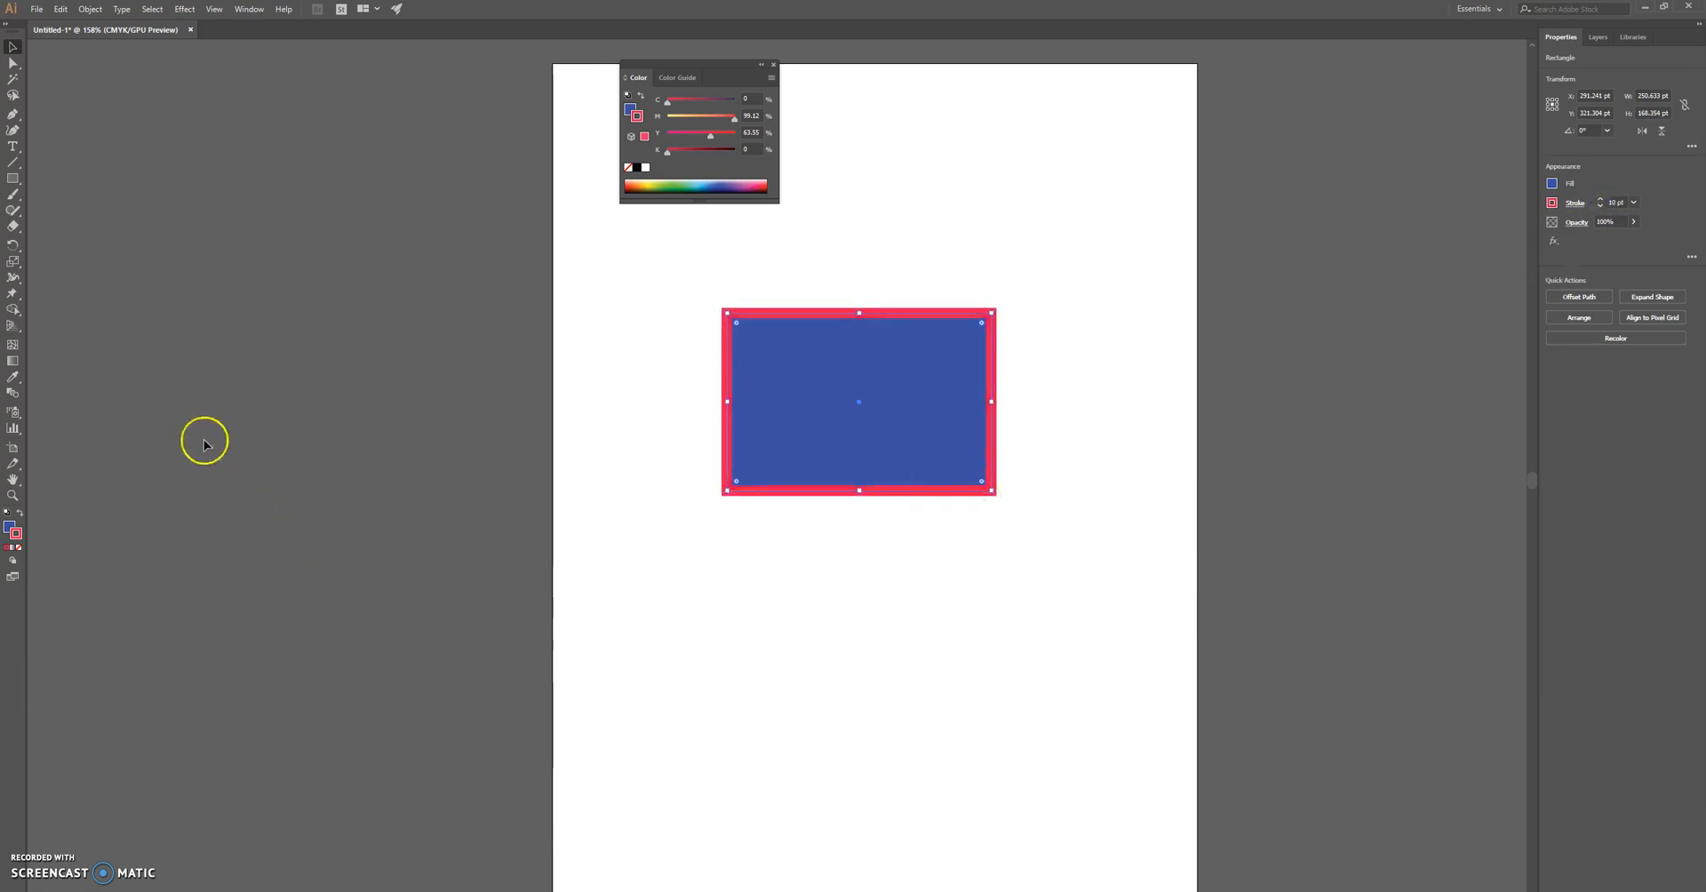
# Step: Draw a circle about 271 pt in diameter below the rectangle with the Ellipse tool
pyautogui.click(14, 181)
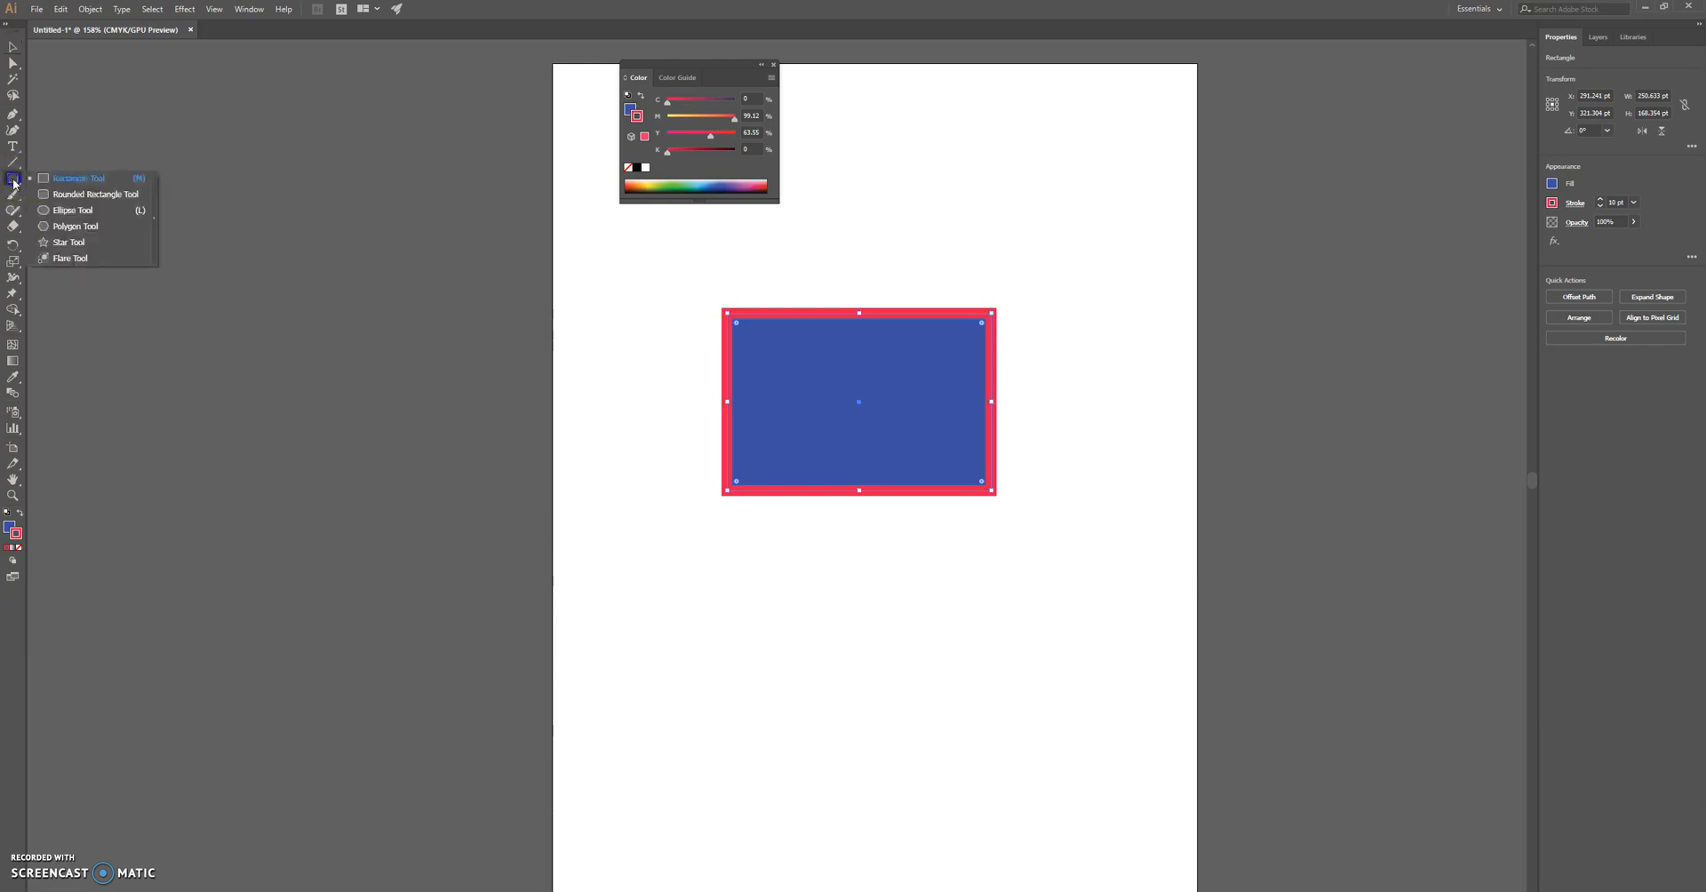
pyautogui.click(50, 213)
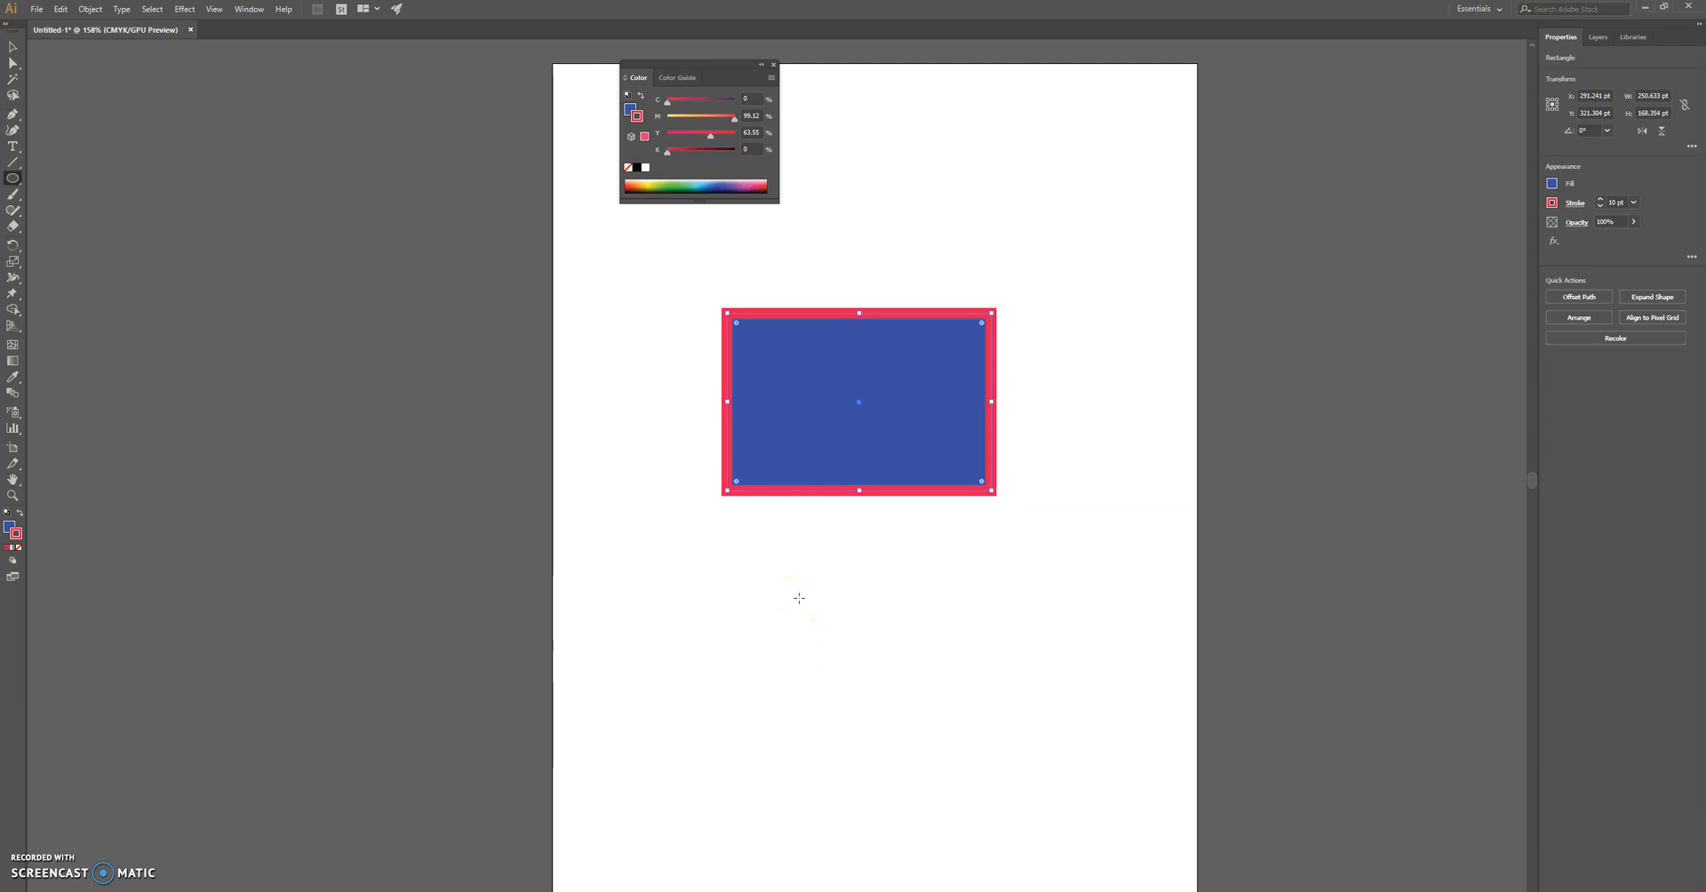
pyautogui.moveTo(738, 605); pyautogui.dragTo(1026, 832)
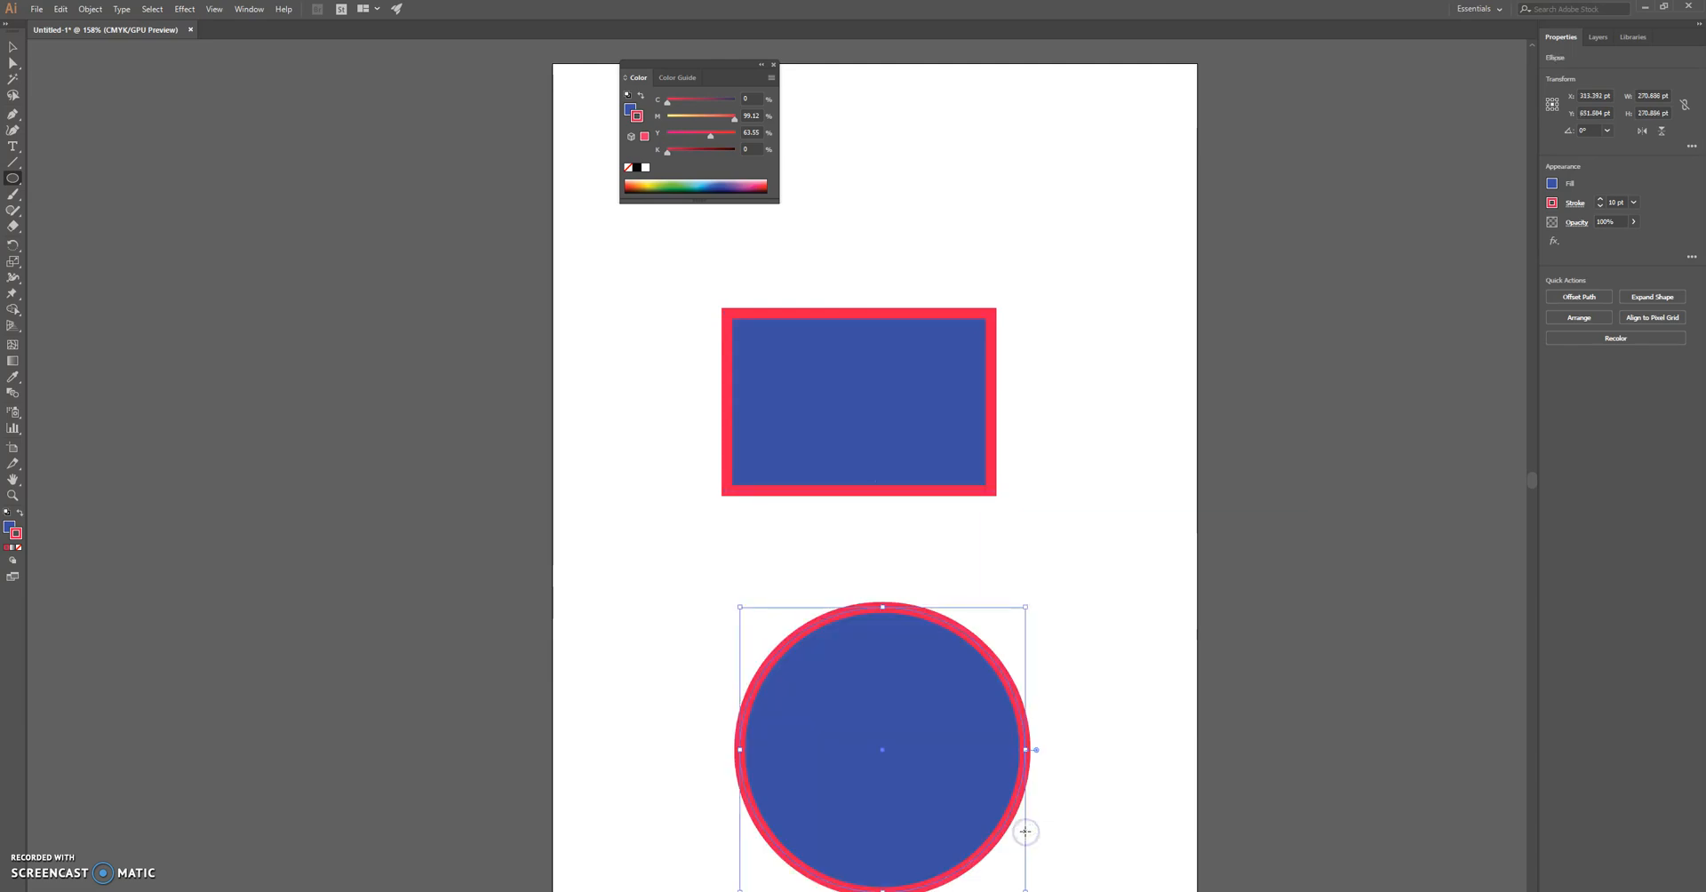
# Step: Move the rectangle up the page and place the circle so it overlaps the rectangle's lower part
pyautogui.click(12, 46)
pyautogui.moveTo(882, 709); pyautogui.dragTo(844, 618)
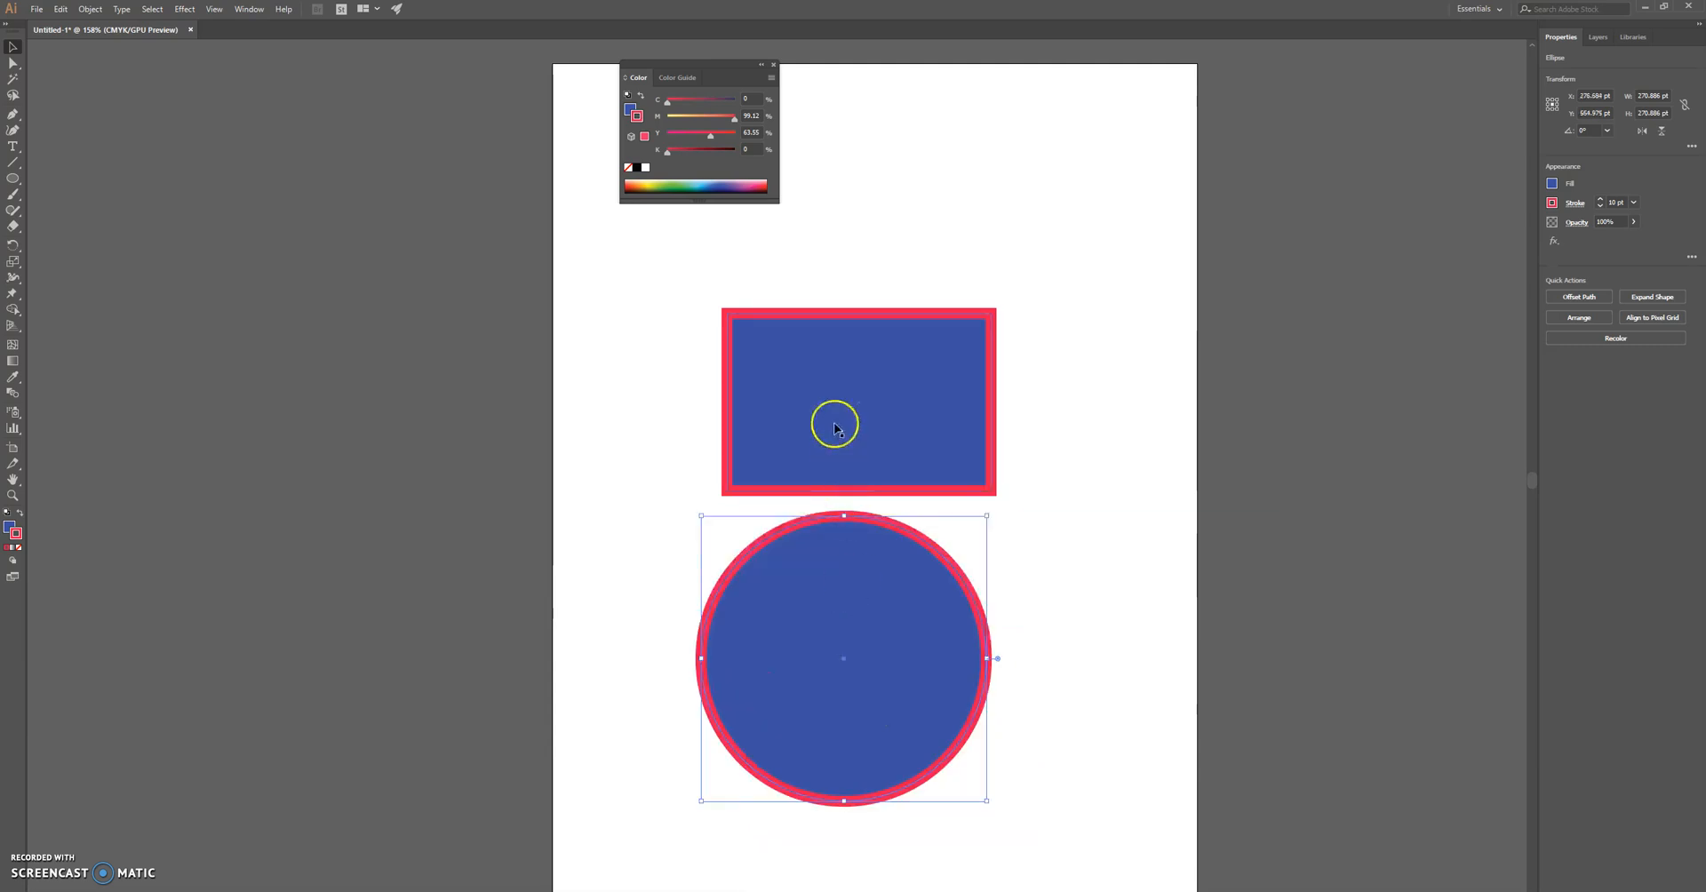
pyautogui.moveTo(836, 423); pyautogui.dragTo(831, 313)
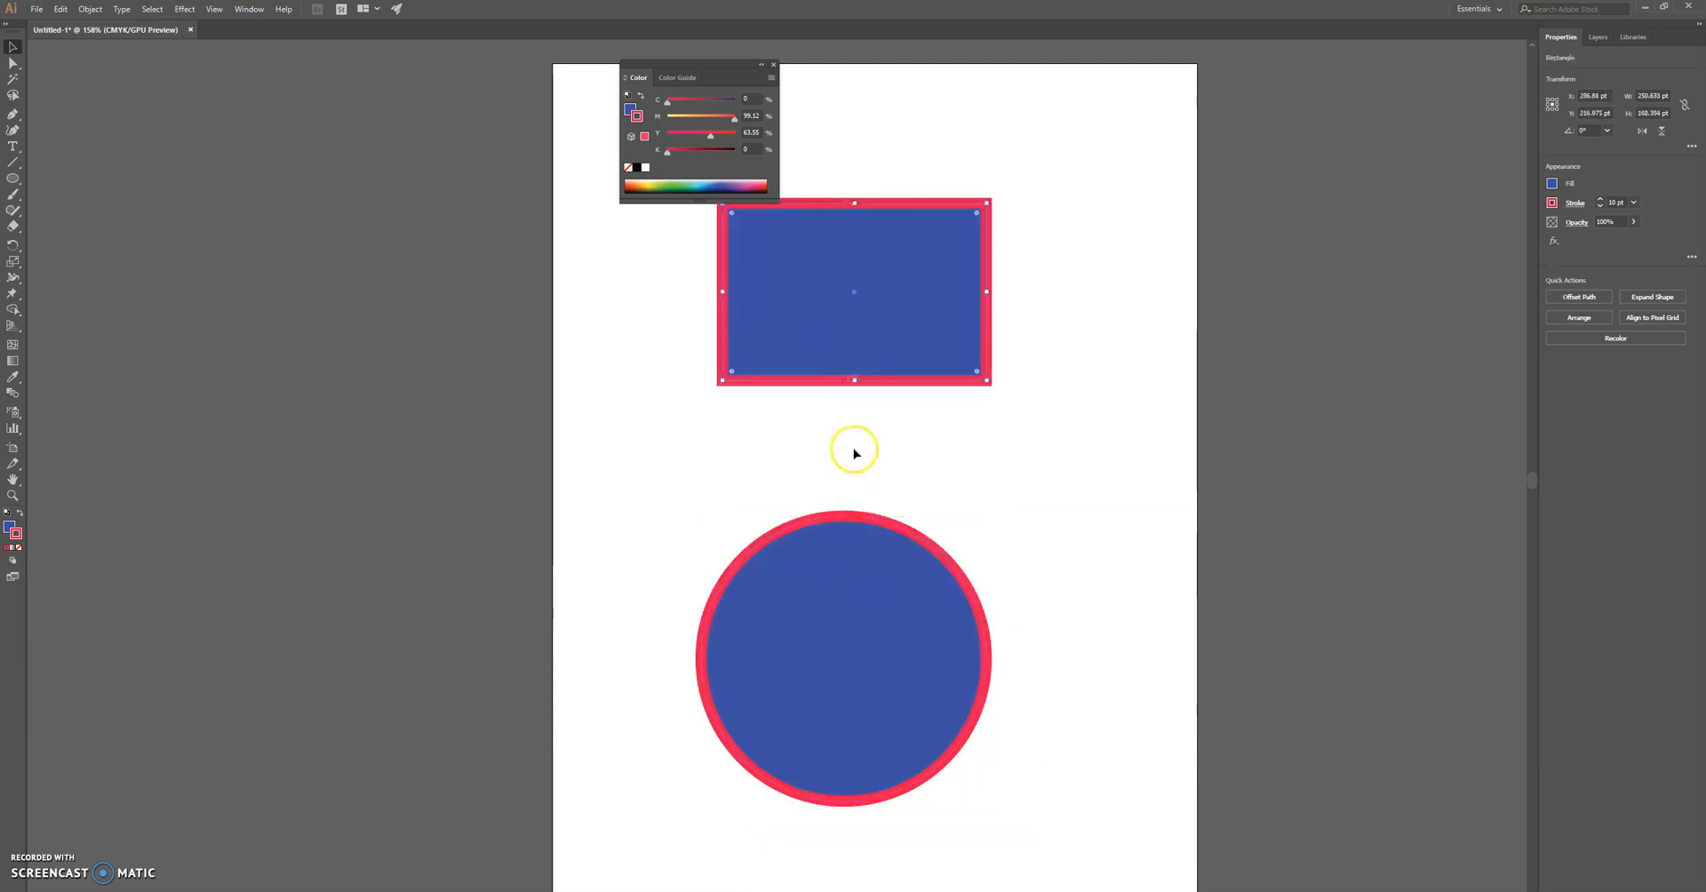
pyautogui.click(846, 684)
pyautogui.moveTo(851, 699); pyautogui.dragTo(879, 509)
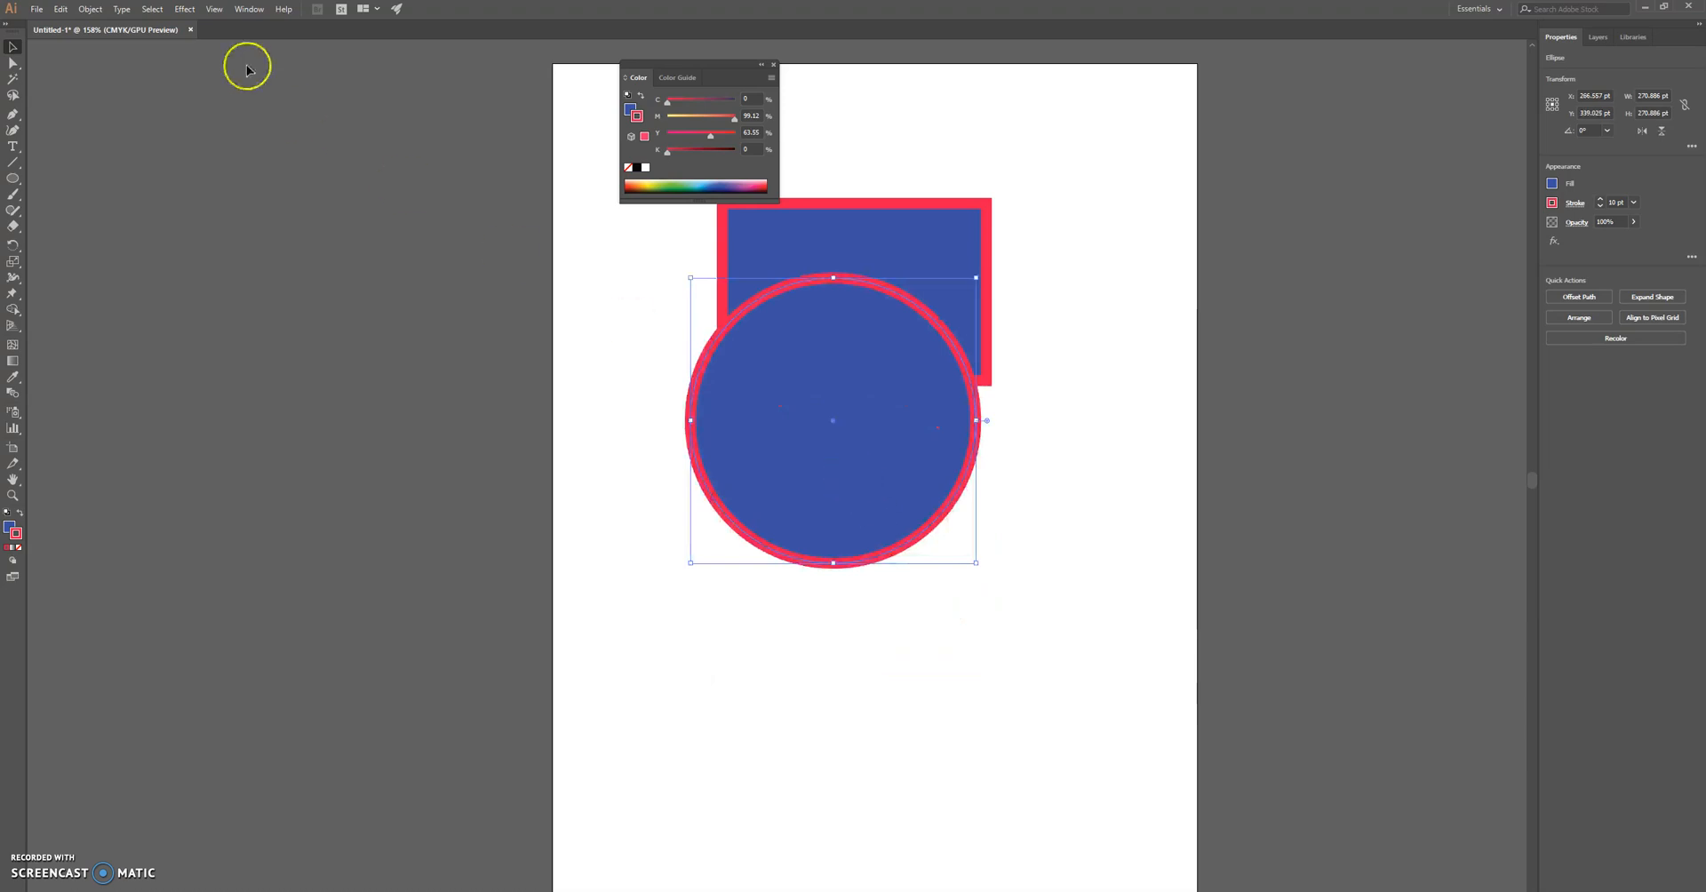
# Step: Send the circle to the back, behind the rectangle
pyautogui.click(120, 10)
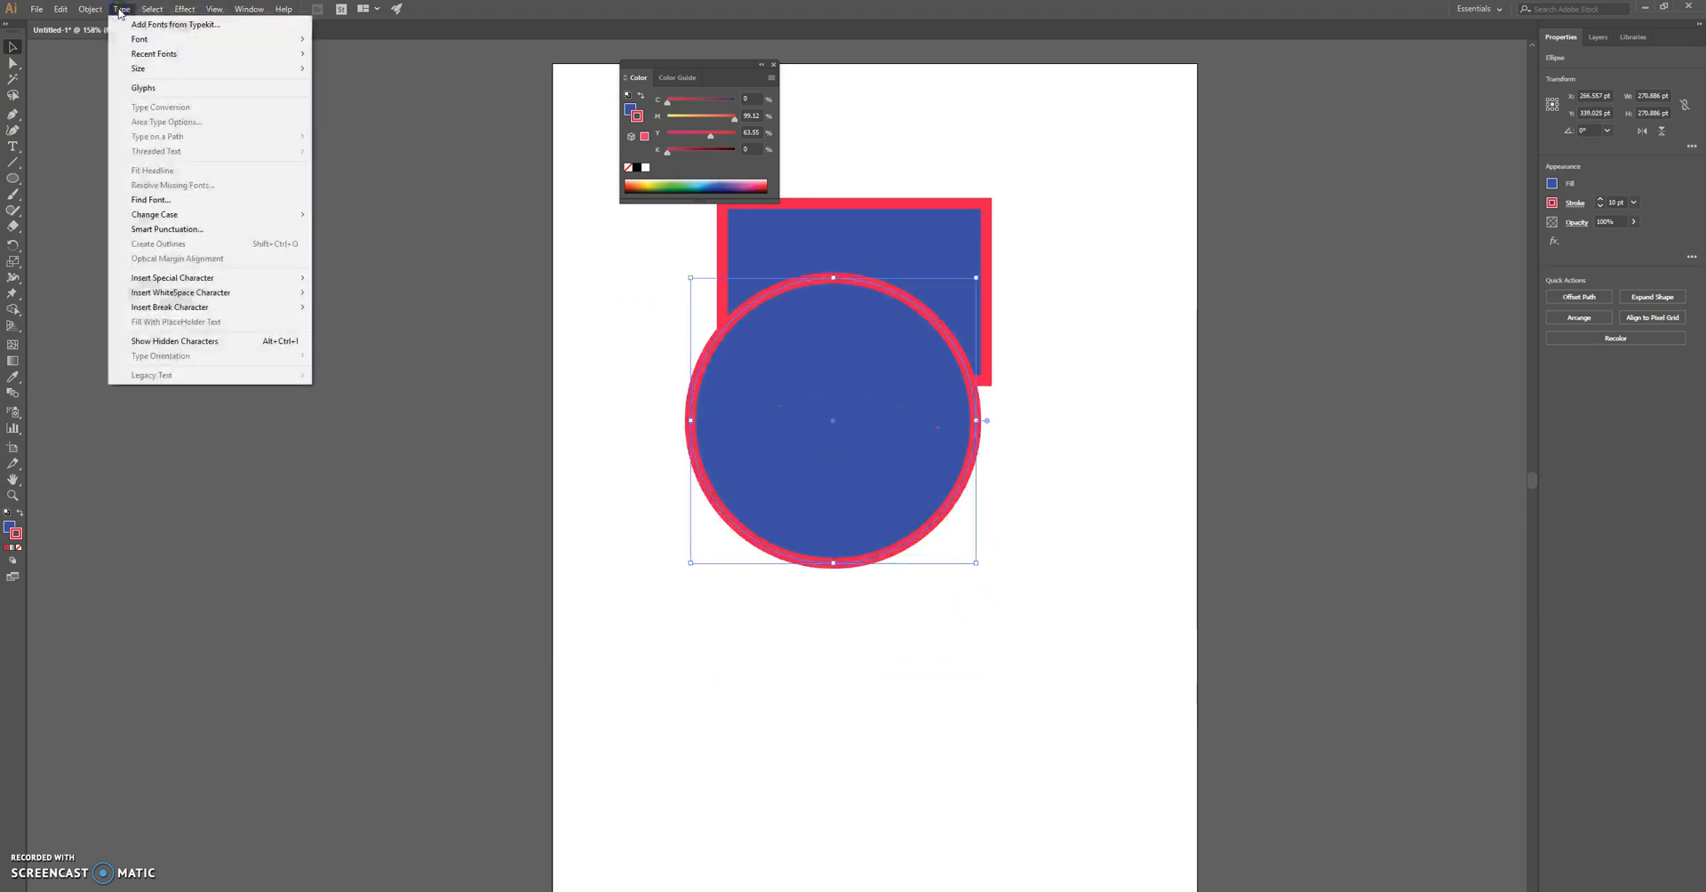
pyautogui.click(94, 10)
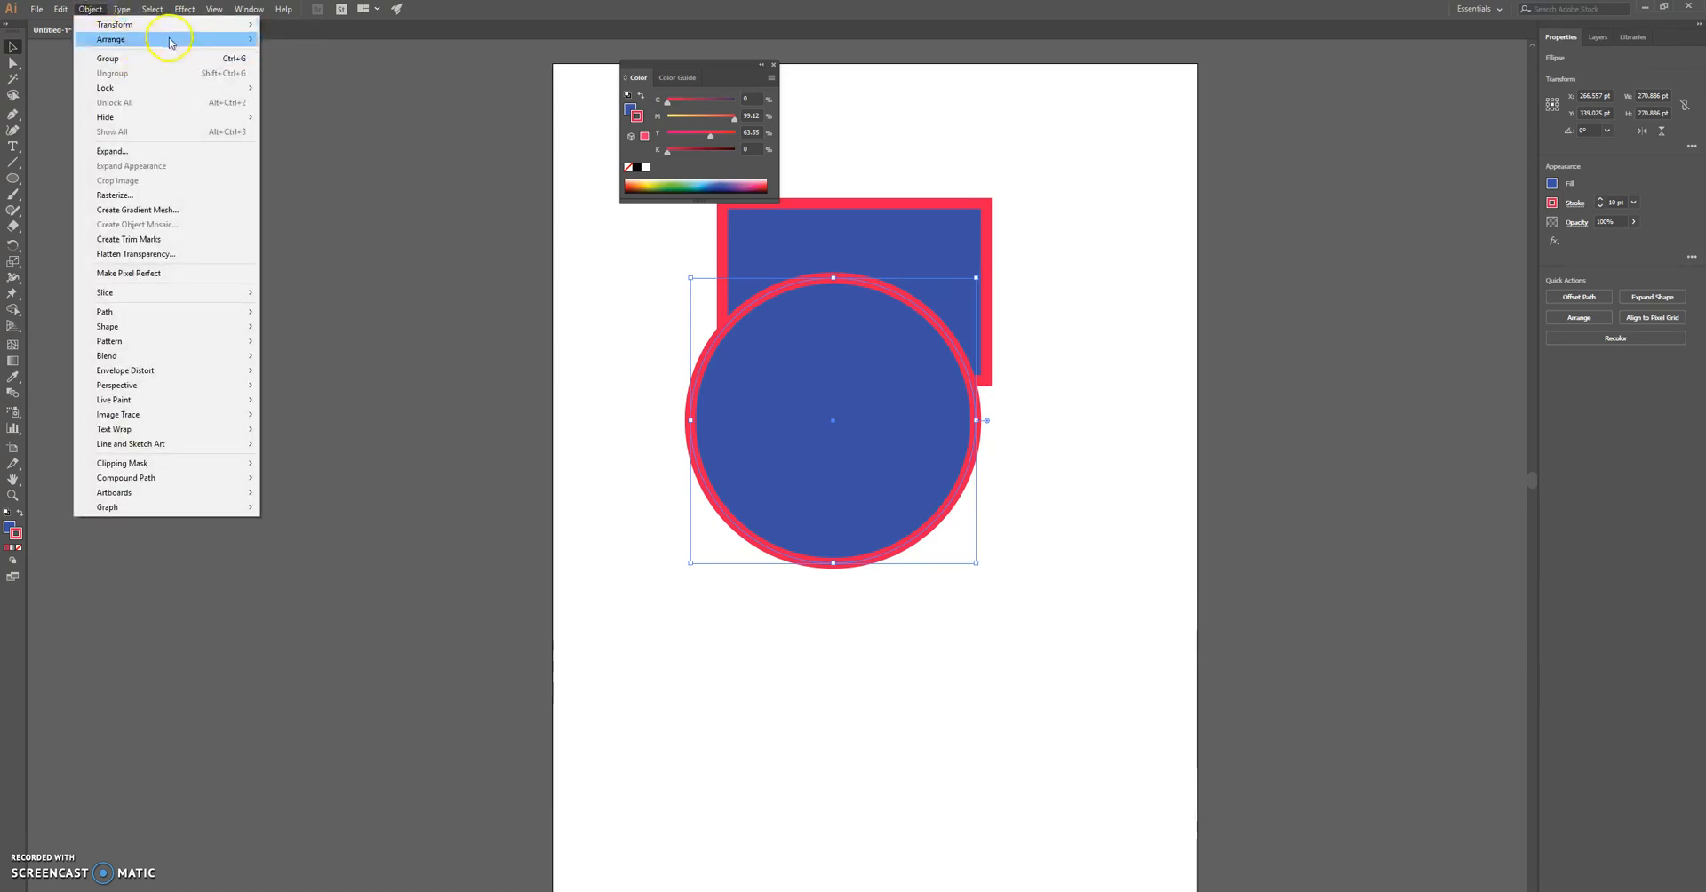
pyautogui.moveTo(173, 39)
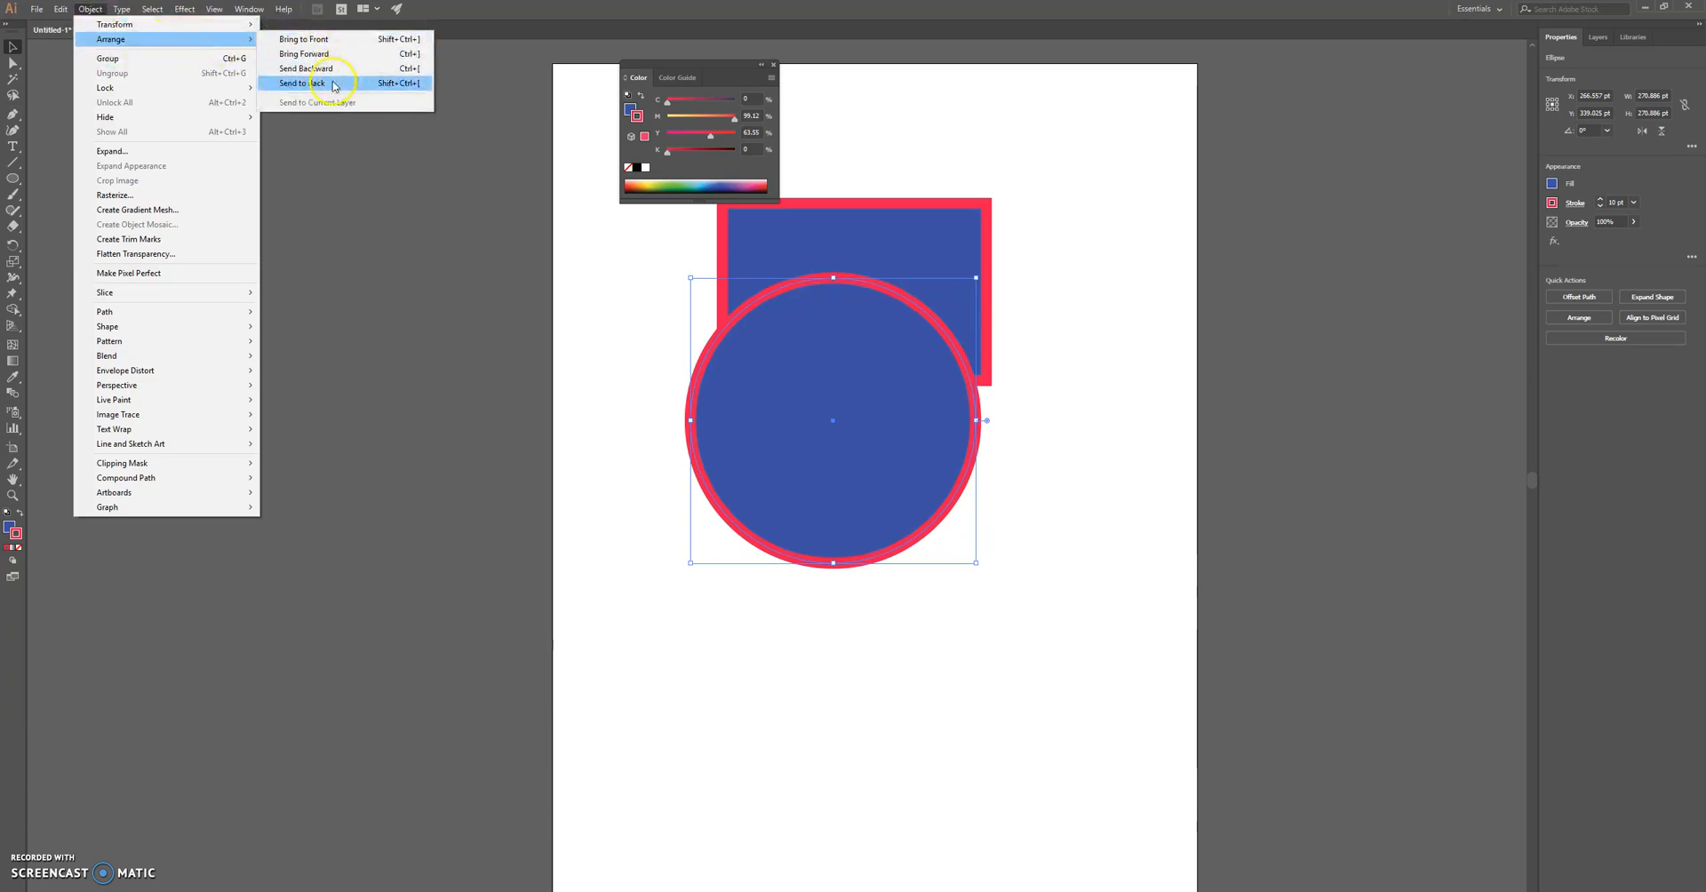
pyautogui.click(335, 85)
pyautogui.click(1089, 546)
# Step: Move the circle down and reposition the rectangle over the circle's upper right part
pyautogui.moveTo(898, 468); pyautogui.dragTo(907, 567)
pyautogui.moveTo(860, 317); pyautogui.dragTo(931, 395)
pyautogui.click(831, 400)
pyautogui.click(615, 311)
pyautogui.click(564, 297)
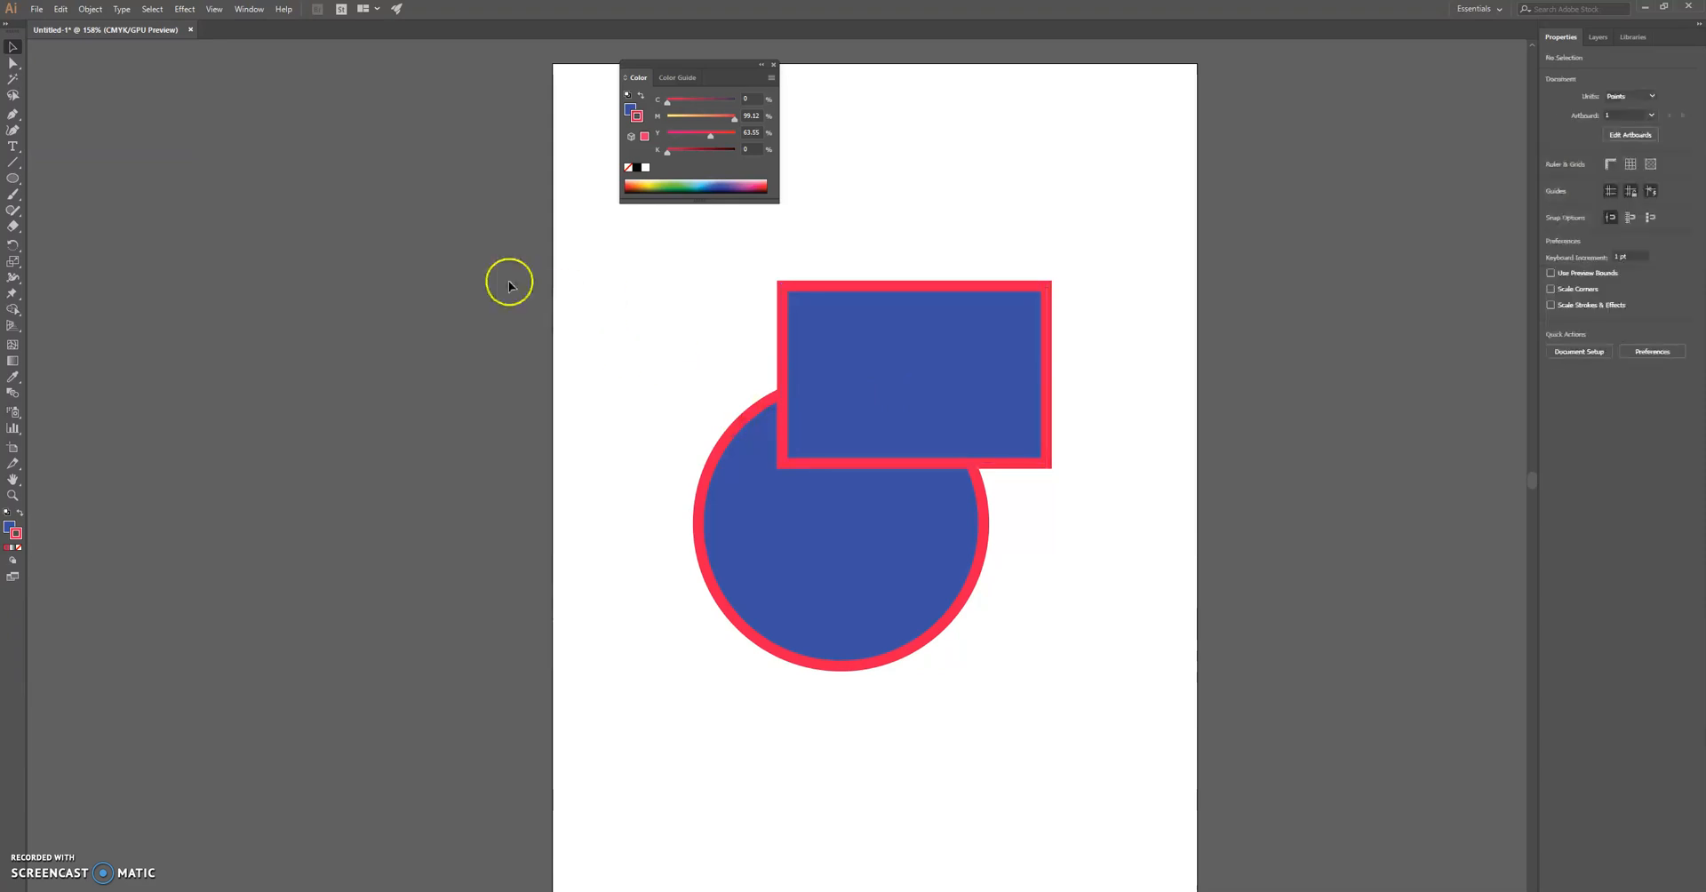
# Step: Add the surname in capitals as text above the rectangle and set its font to Rockwell Condensed
pyautogui.click(13, 148)
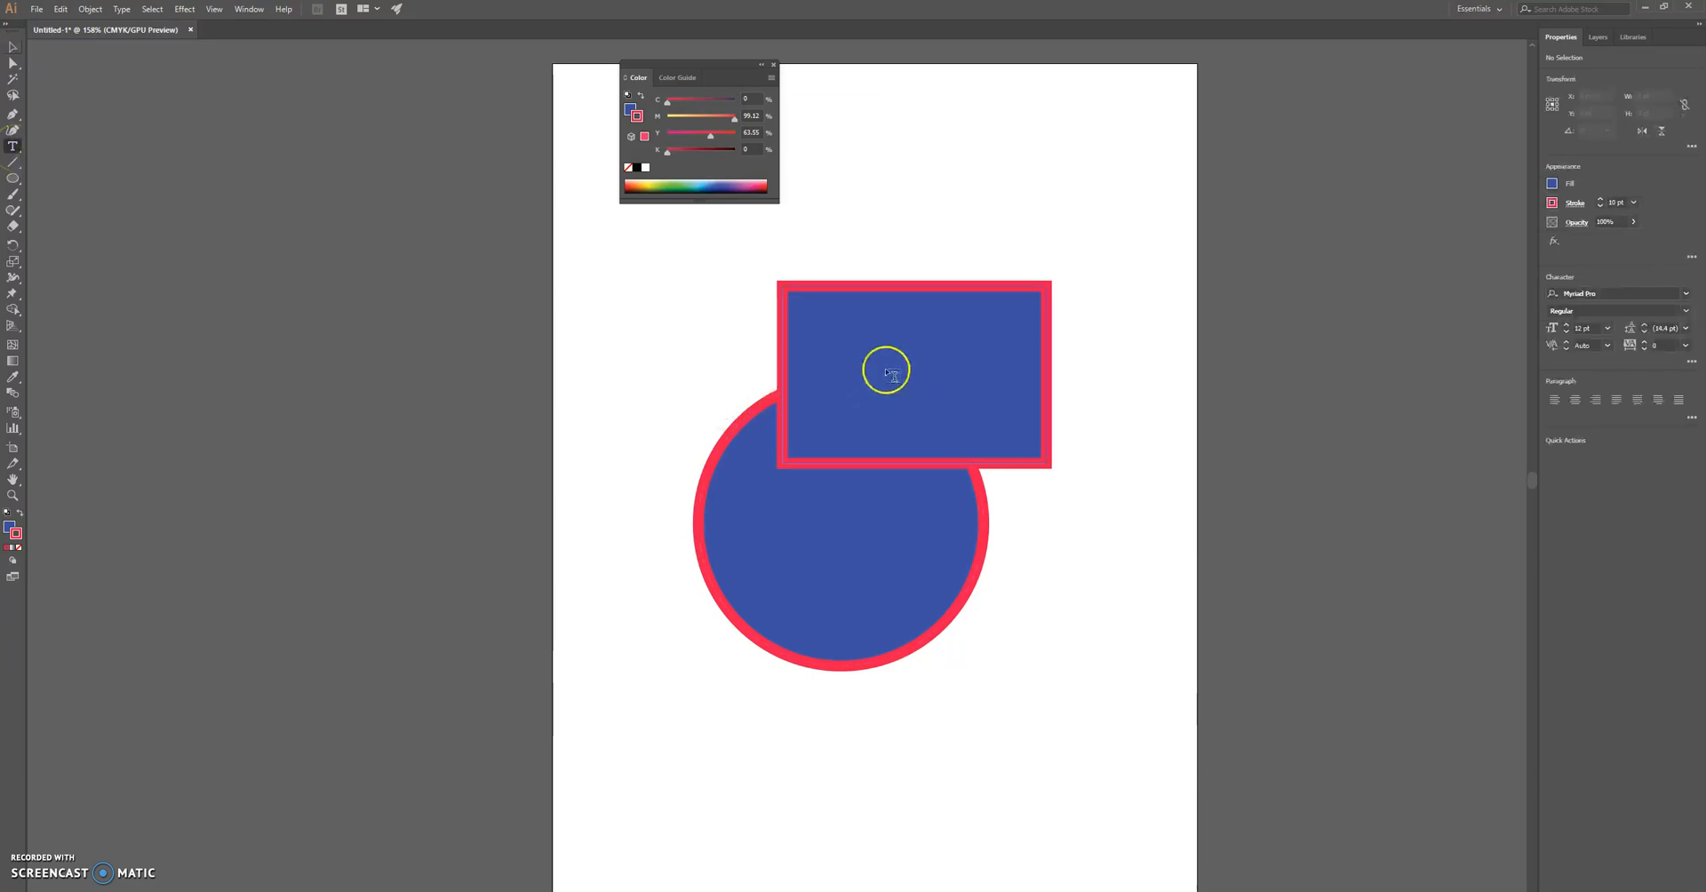
pyautogui.click(850, 185)
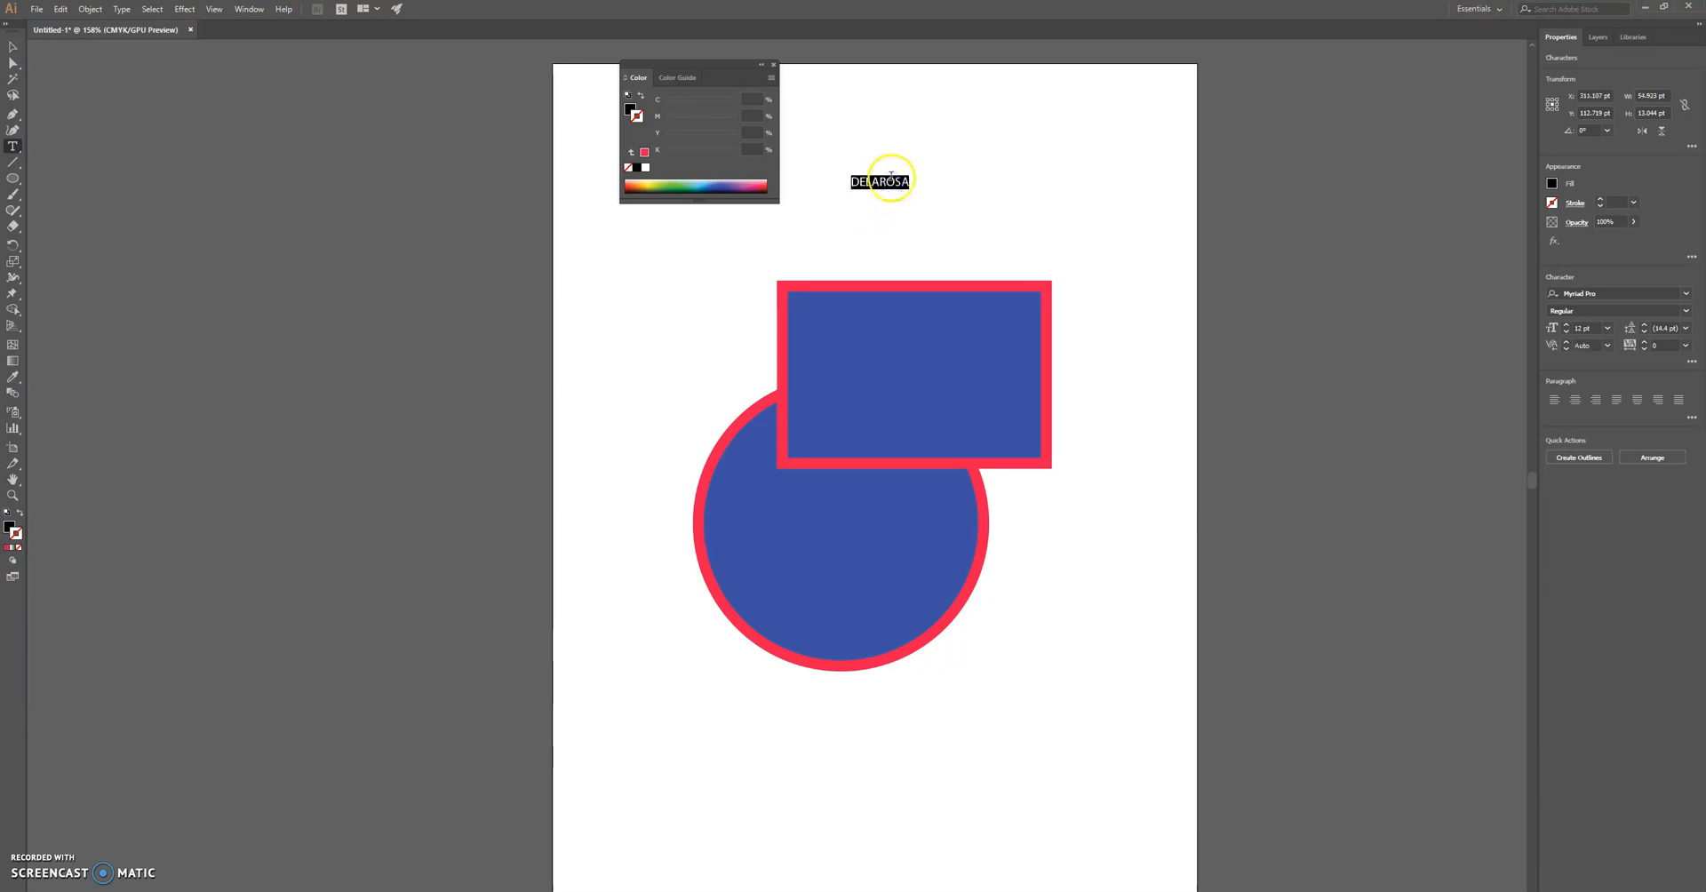
pyautogui.click(1616, 294)
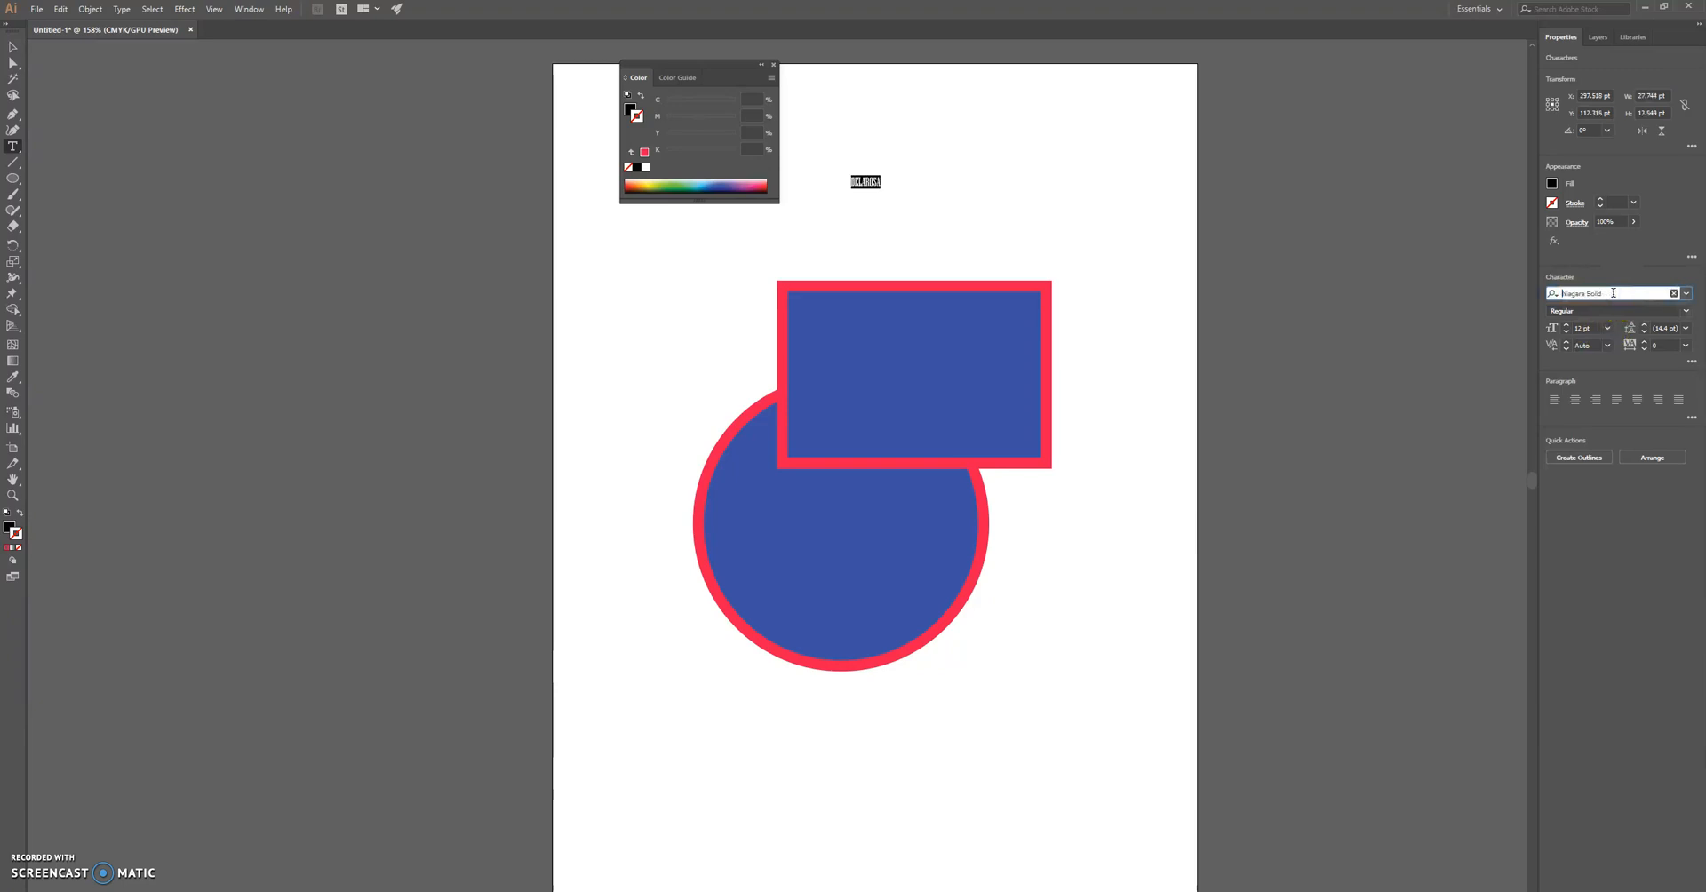
pyautogui.press('Down')
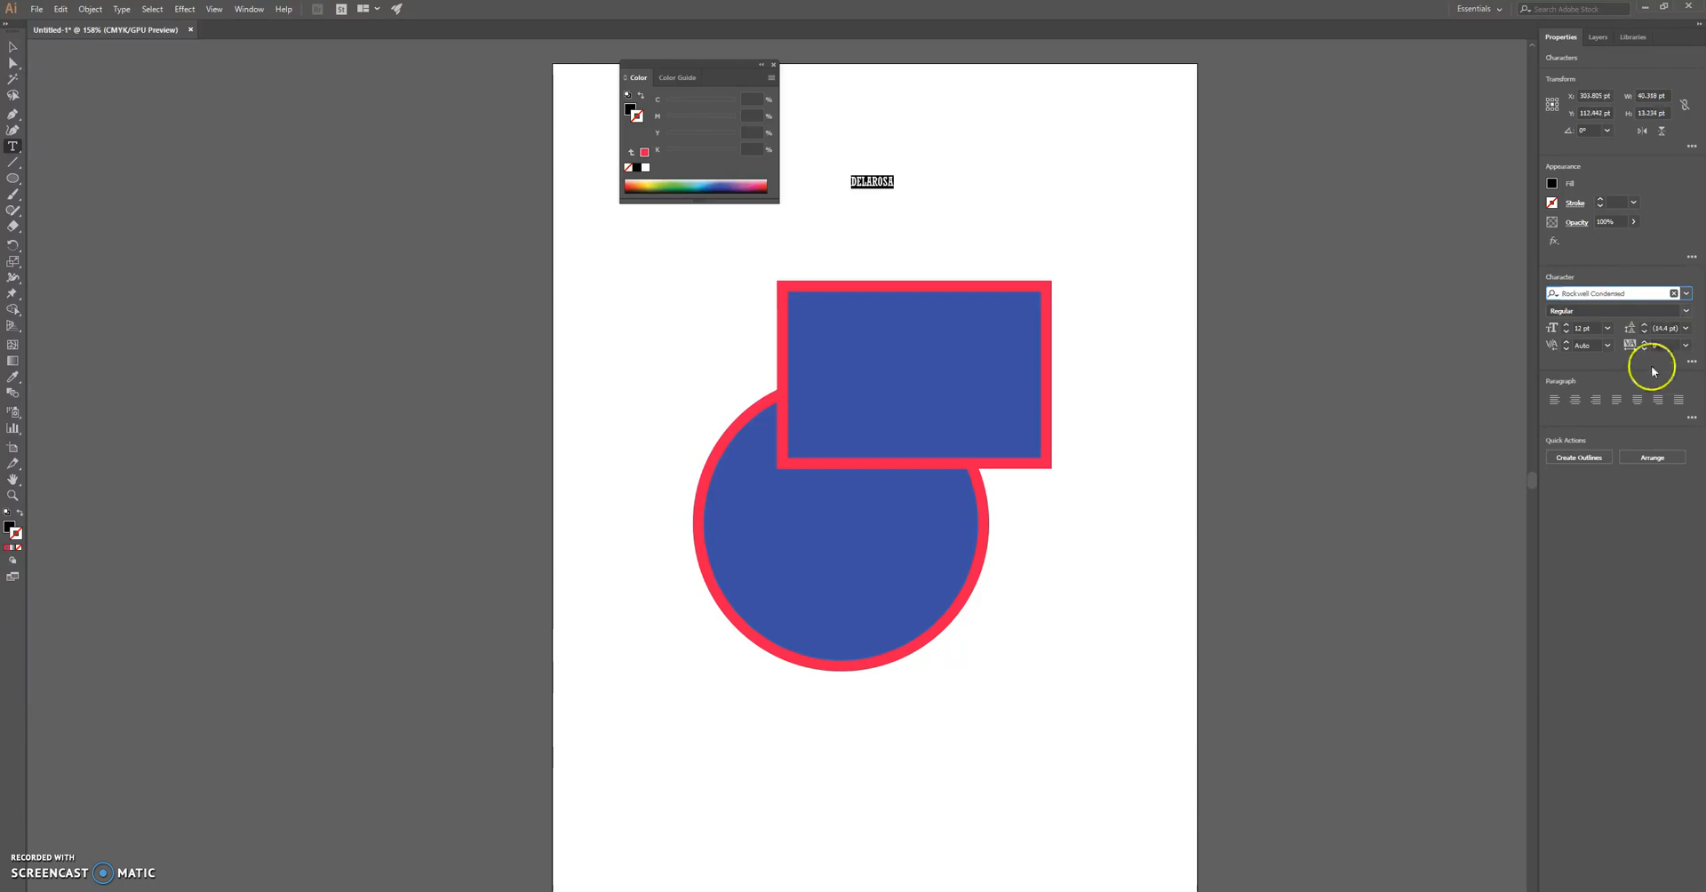
# Step: Increase the surname text's font size to 43 pt
pyautogui.click(1567, 326)
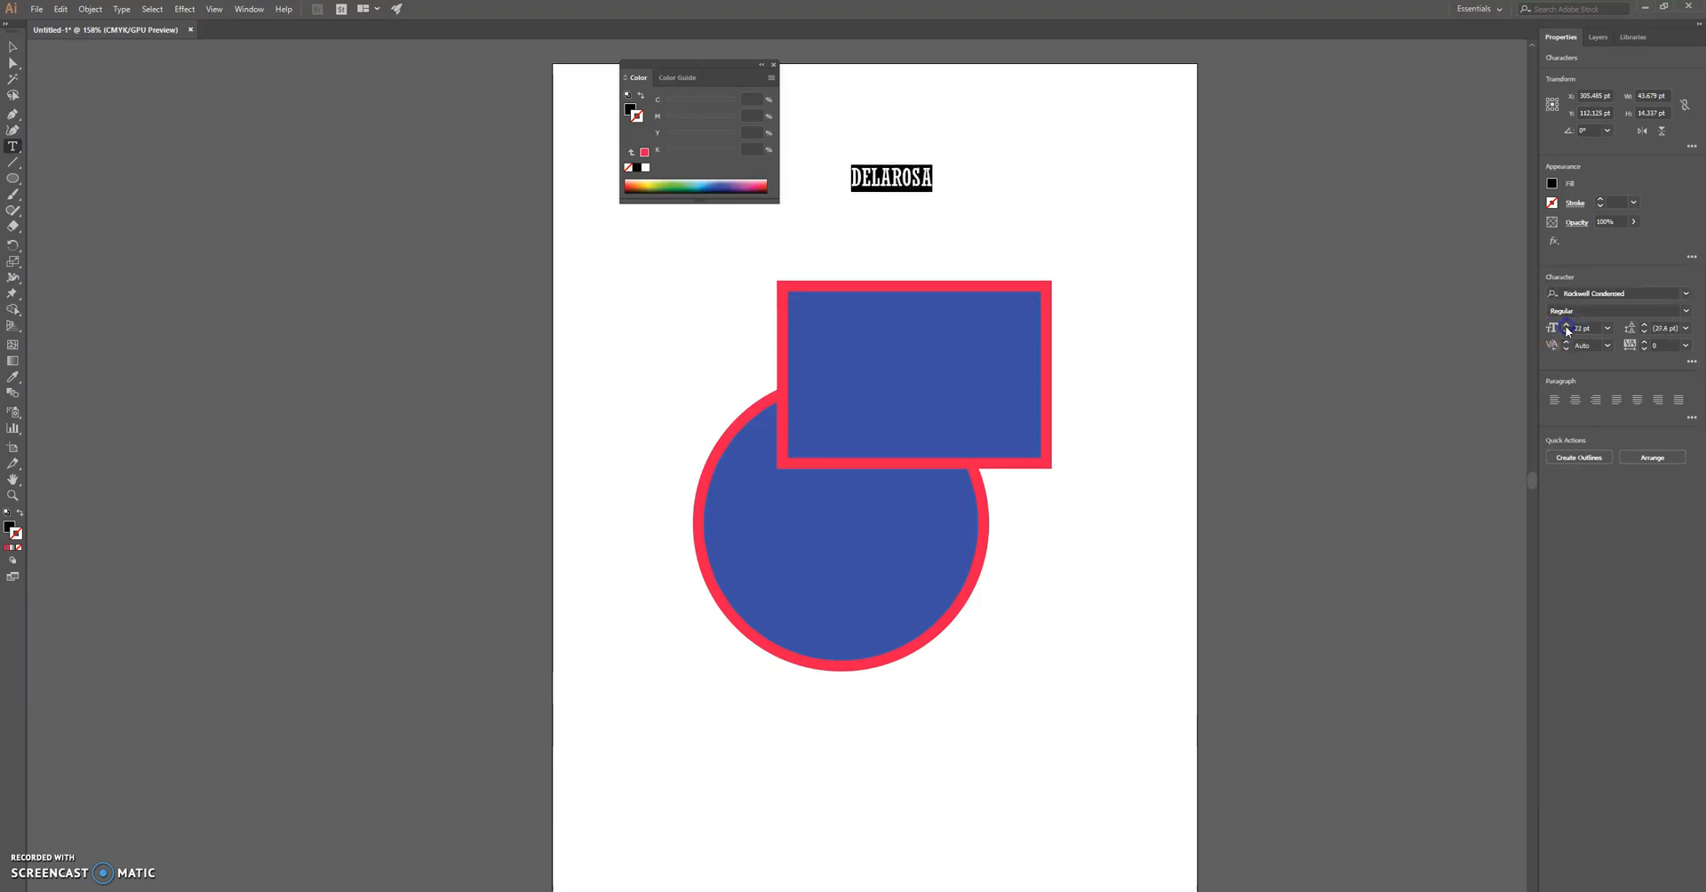
pyautogui.click(1567, 327)
pyautogui.click(1566, 327)
pyautogui.click(1566, 326)
pyautogui.click(1567, 326)
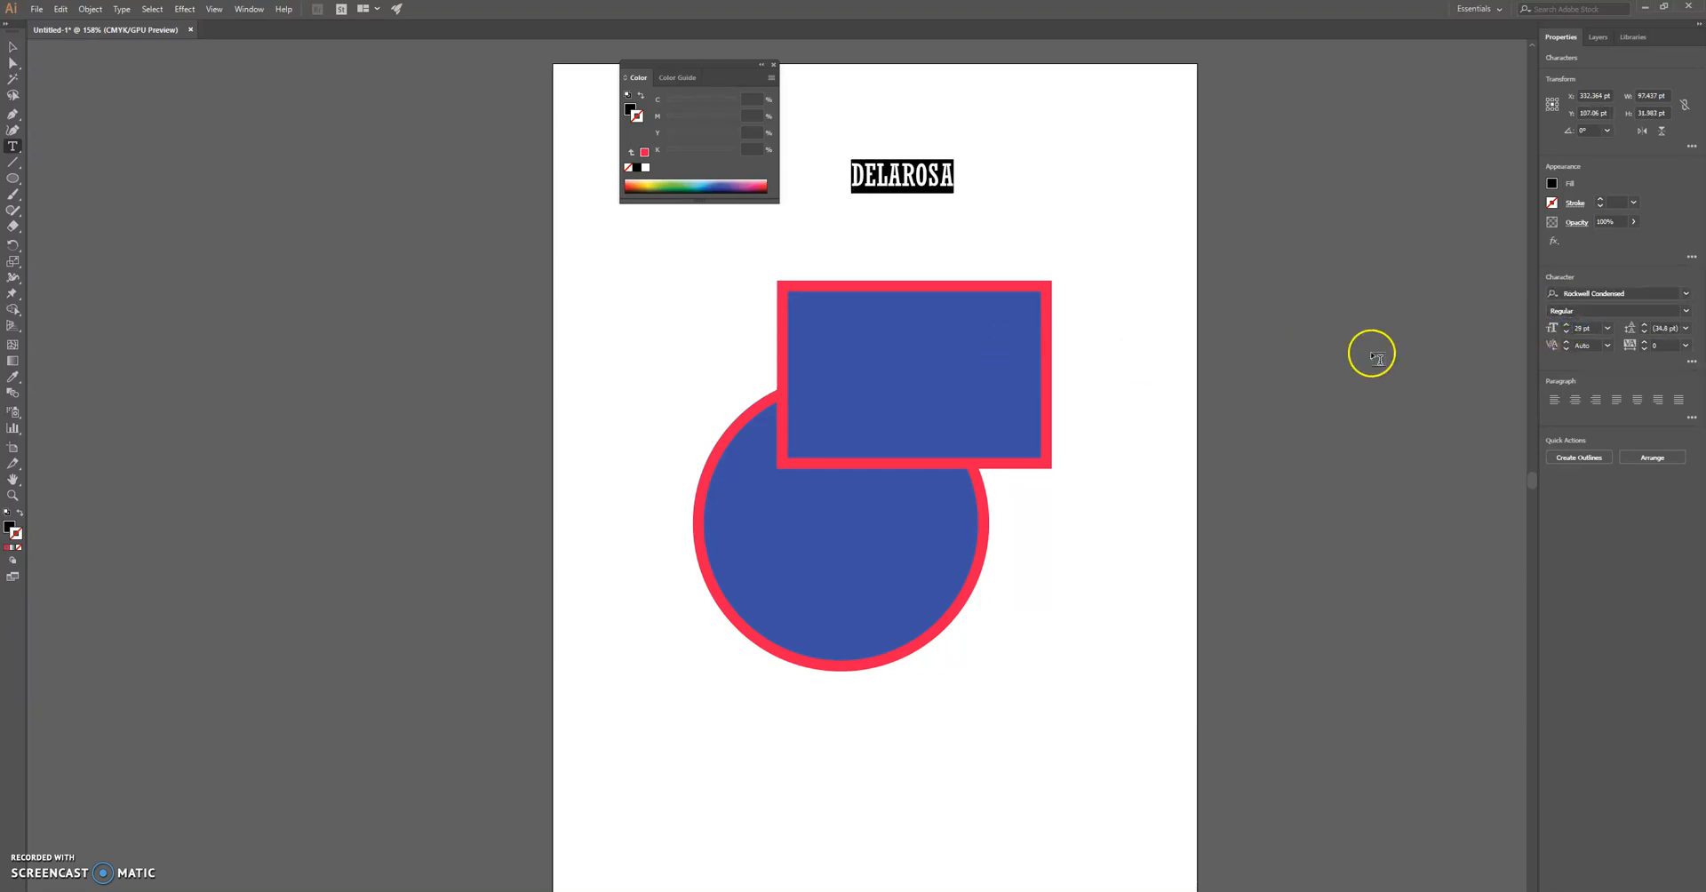
pyautogui.click(1566, 328)
pyautogui.click(1566, 328)
pyautogui.click(1565, 328)
pyautogui.click(1566, 328)
pyautogui.click(1566, 328)
pyautogui.click(1566, 328)
pyautogui.click(1565, 328)
pyautogui.click(1566, 328)
pyautogui.click(1566, 328)
pyautogui.click(1566, 328)
pyautogui.click(1566, 328)
pyautogui.click(1566, 328)
pyautogui.click(1566, 328)
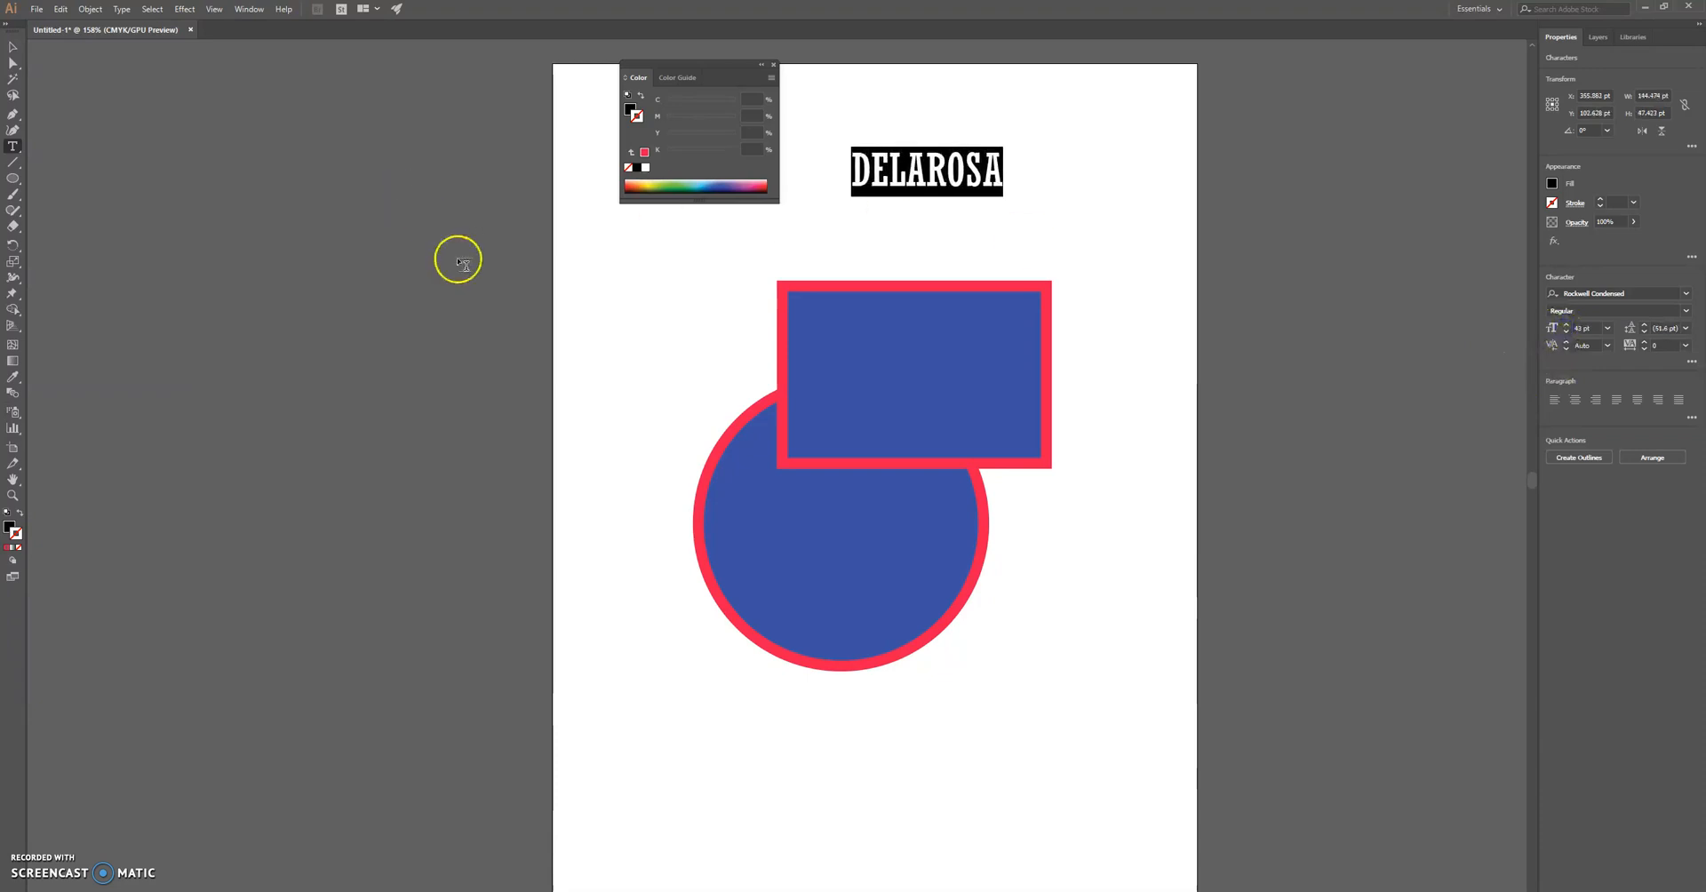
# Step: Scale the surname text to about 230 pt wide and centre it inside the rectangle
pyautogui.click(12, 48)
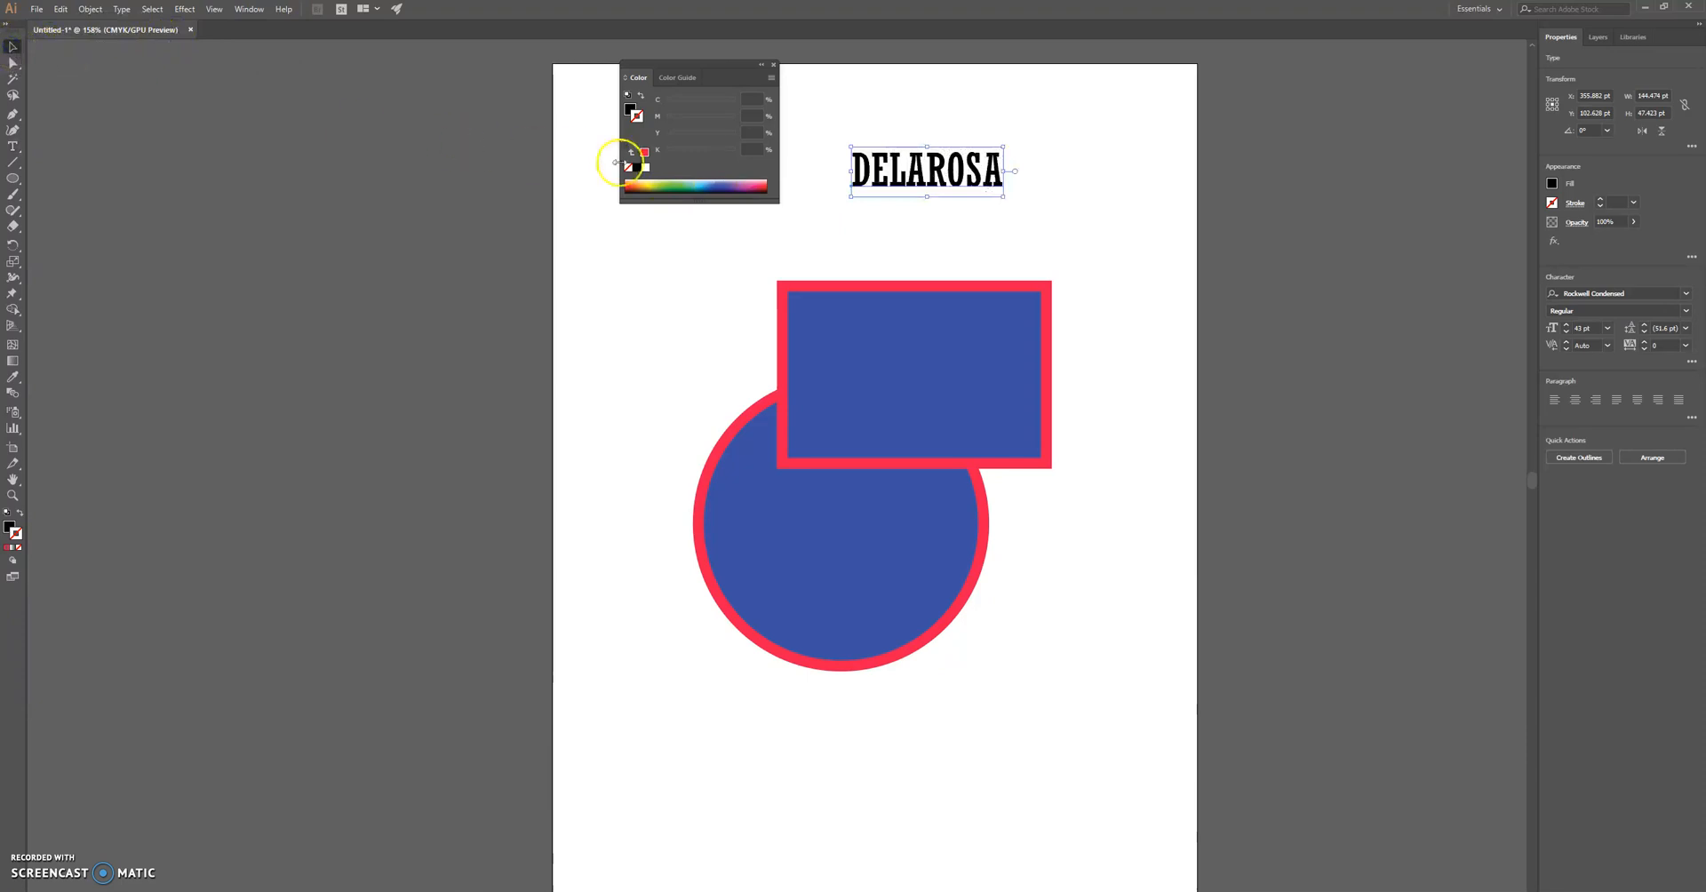
pyautogui.moveTo(849, 196); pyautogui.dragTo(804, 264)
pyautogui.moveTo(904, 170); pyautogui.dragTo(852, 312)
pyautogui.moveTo(995, 362); pyautogui.dragTo(1037, 433)
pyautogui.moveTo(906, 343); pyautogui.dragTo(905, 380)
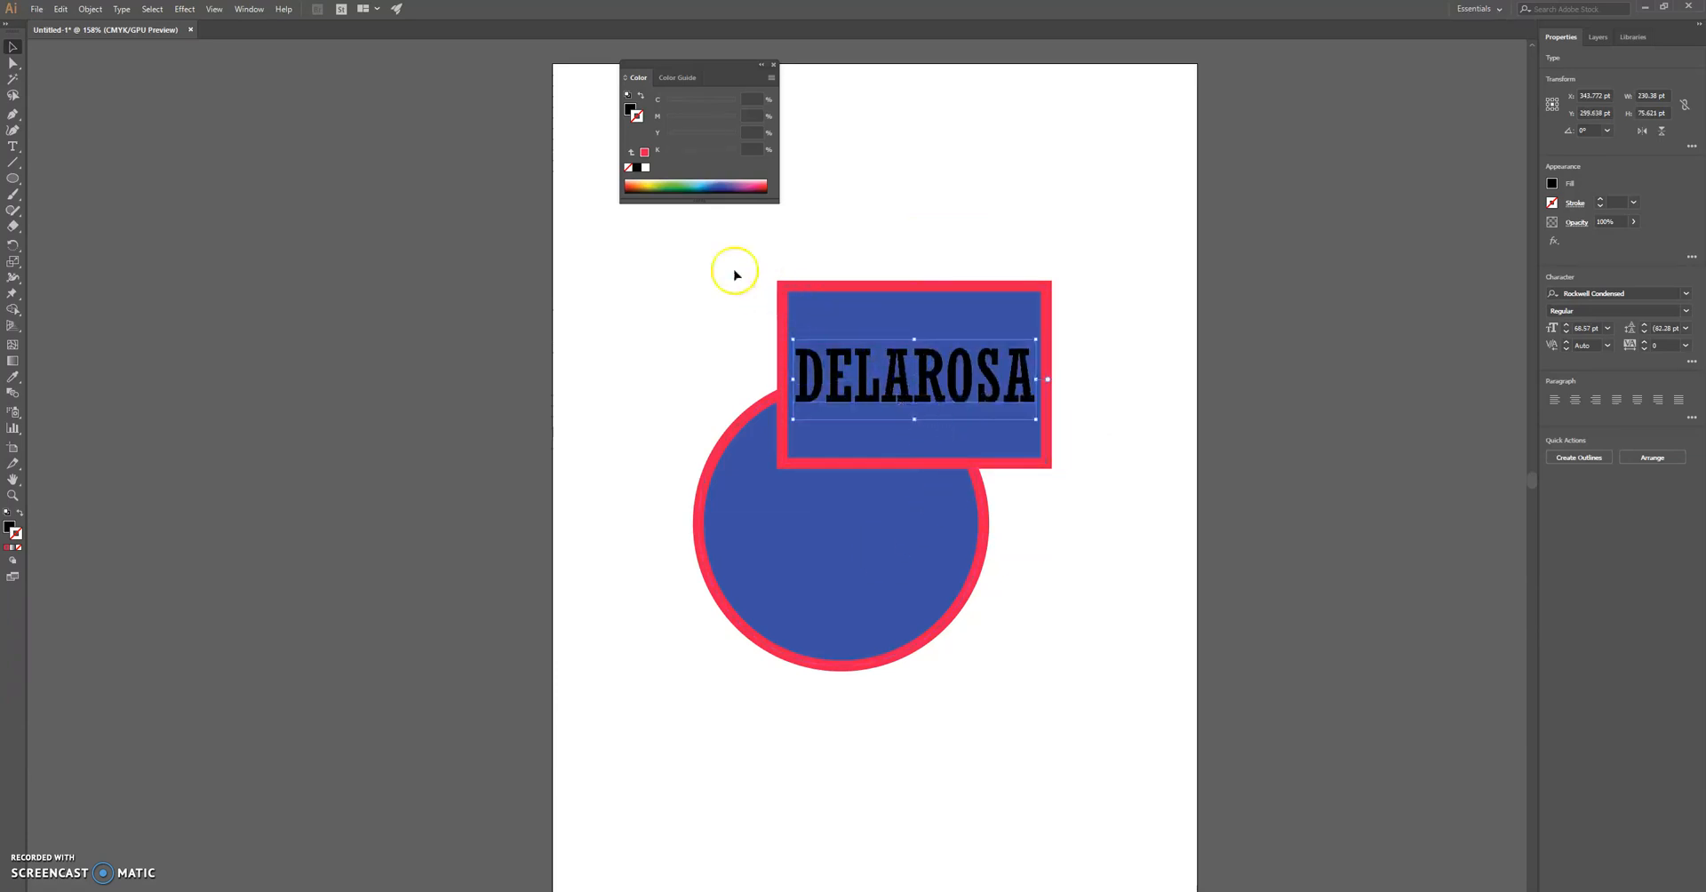
# Step: Enlarge the circle to about 441 pt in diameter and position it so it surrounds the rectangle
pyautogui.click(850, 587)
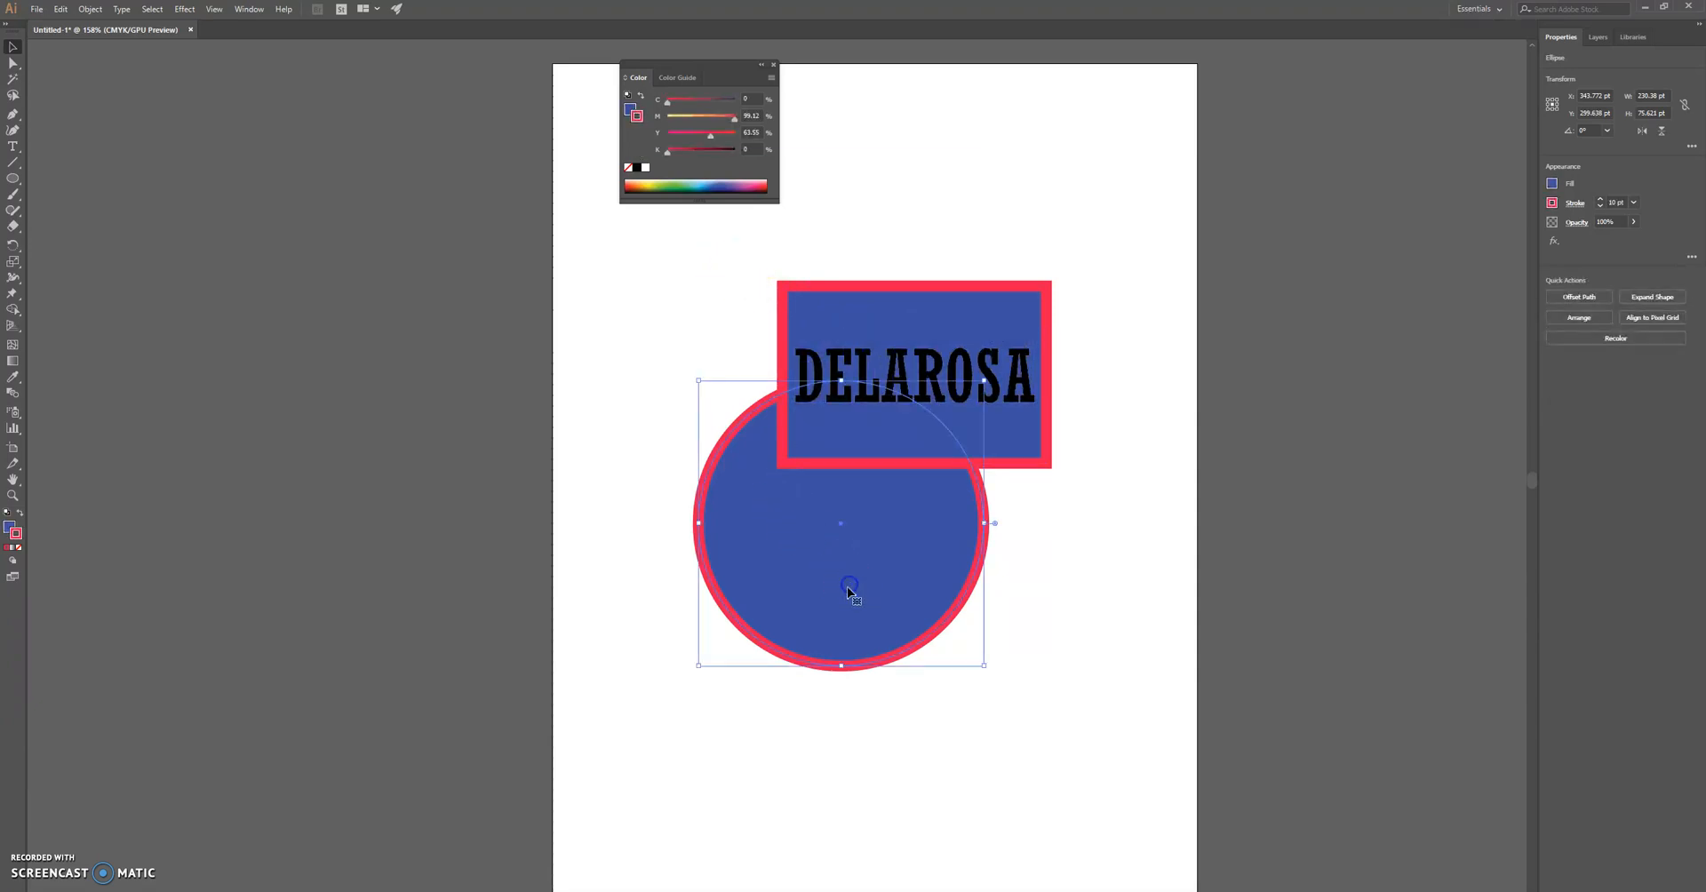
pyautogui.moveTo(983, 667); pyautogui.dragTo(1162, 844)
pyautogui.moveTo(1037, 743); pyautogui.dragTo(997, 557)
pyautogui.moveTo(1059, 543); pyautogui.dragTo(1023, 527)
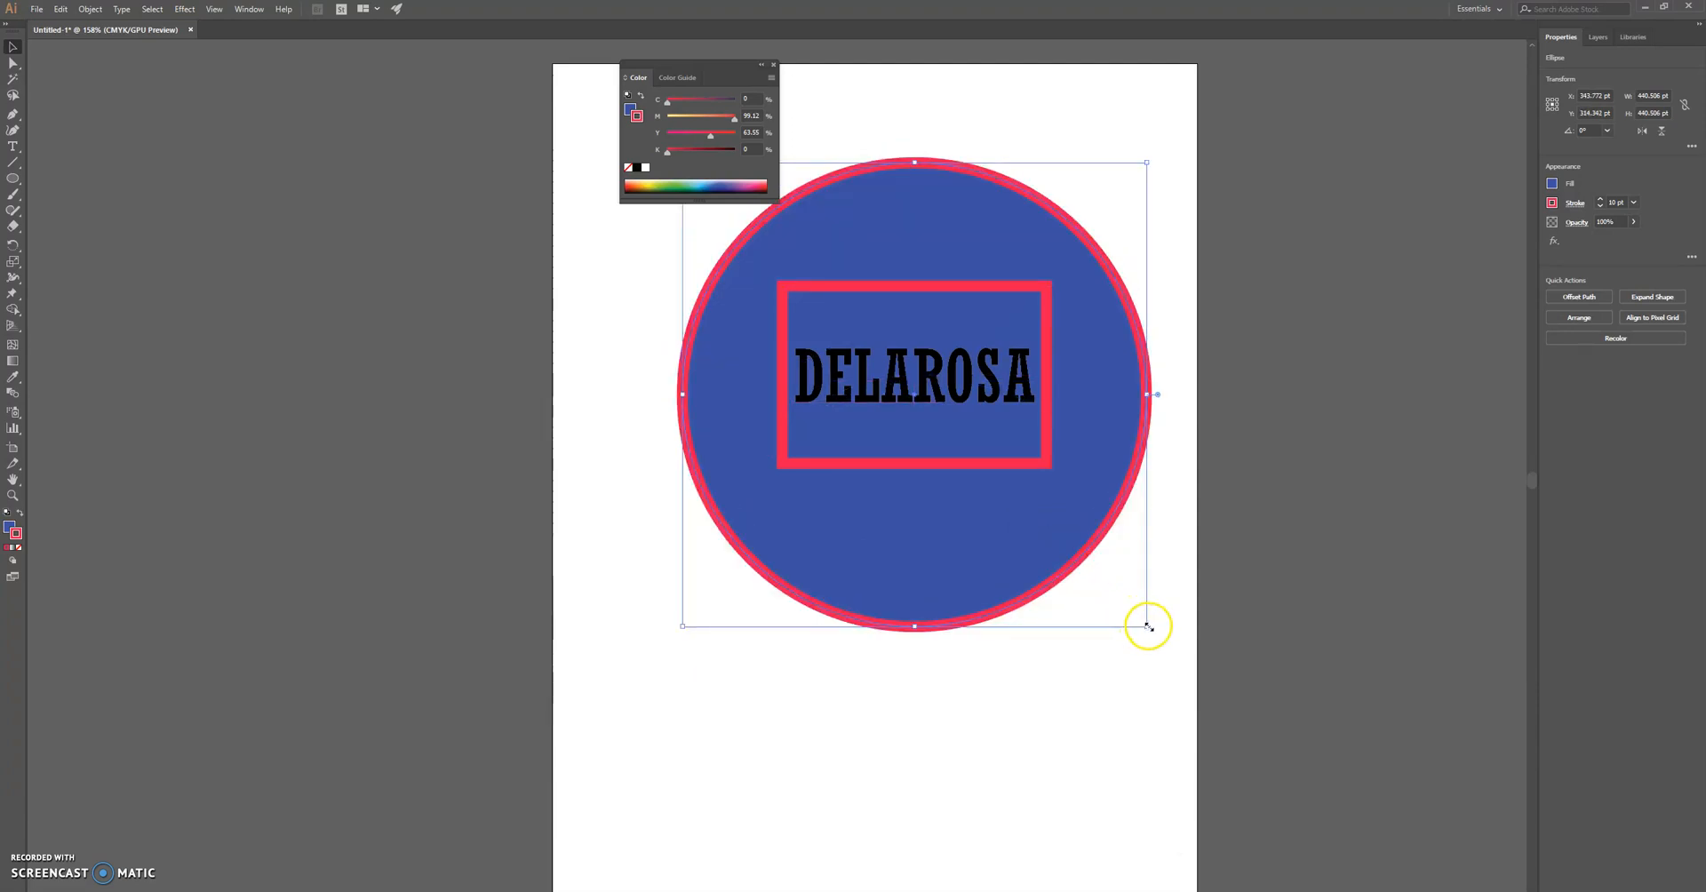
# Step: Shrink the circle around the rectangle to about 342 pt in diameter
pyautogui.moveTo(1149, 627); pyautogui.dragTo(1089, 573)
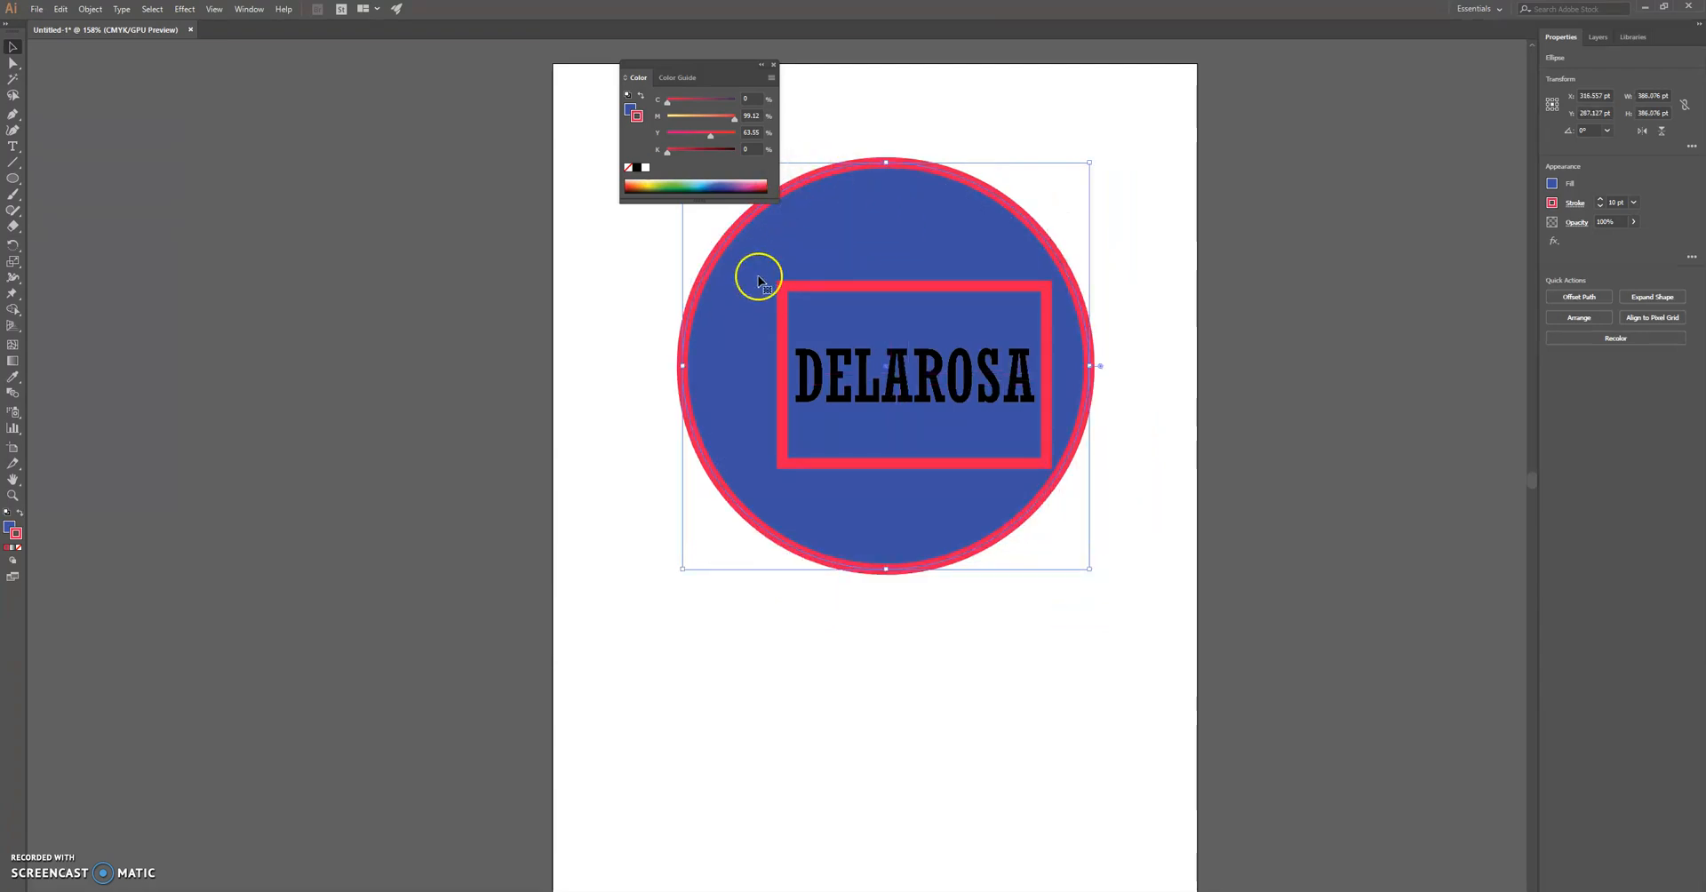
pyautogui.moveTo(707, 76); pyautogui.dragTo(510, 97)
pyautogui.moveTo(683, 162); pyautogui.dragTo(717, 214)
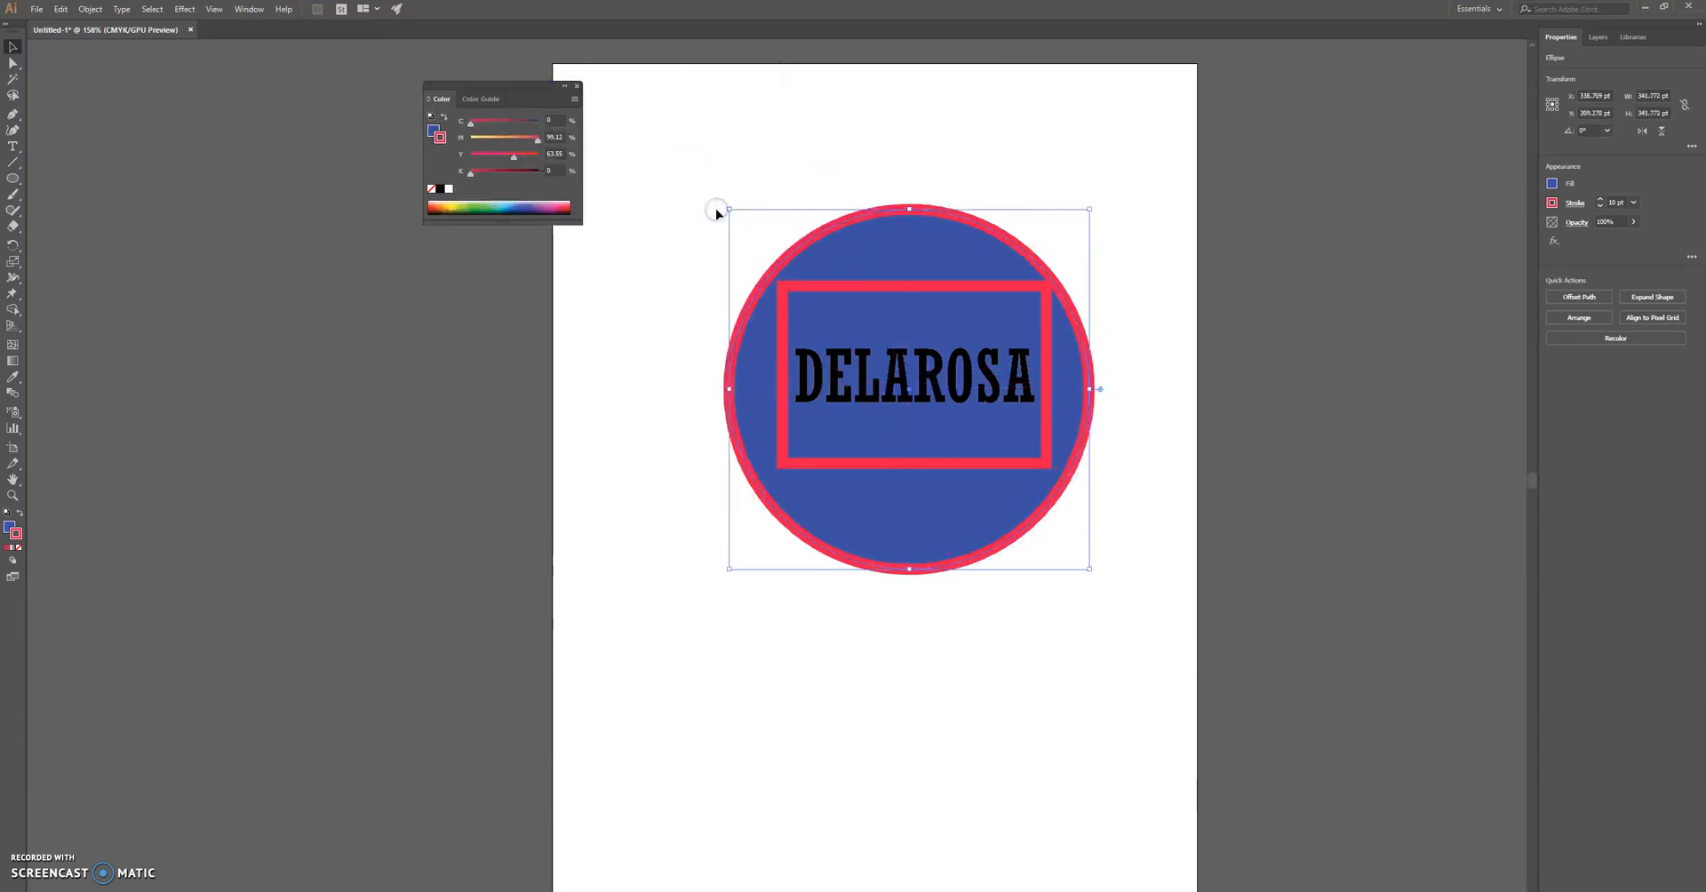
# Step: Nudge the circle up and slightly right until it is centred behind the rectangle, and deselect it
pyautogui.press('Up')
pyautogui.press('Up')
pyautogui.press('Up')
pyautogui.press('Up')
pyautogui.press('Right')
pyautogui.press('Right')
pyautogui.press('Up')
pyautogui.press('Up')
pyautogui.press('Up')
pyautogui.press('Up')
pyautogui.press('Up')
pyautogui.press('Up')
pyautogui.press('Up')
pyautogui.press('Up')
pyautogui.press('Up')
pyautogui.press('Up')
pyautogui.press('Up')
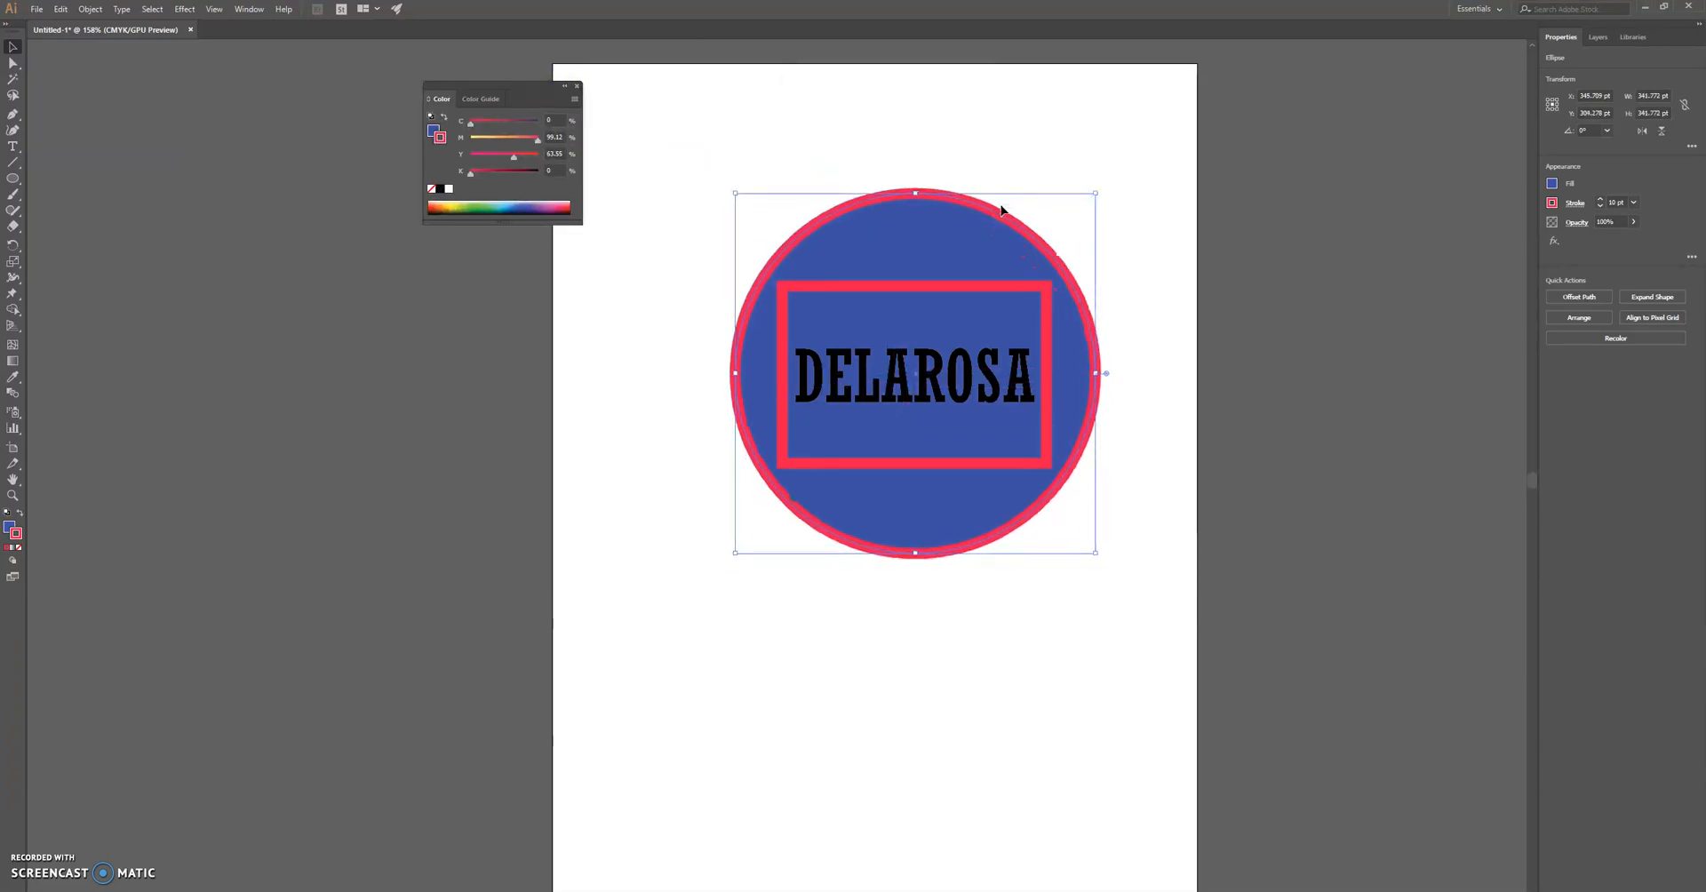
pyautogui.press('Right')
pyautogui.press('Left')
pyautogui.press('Left')
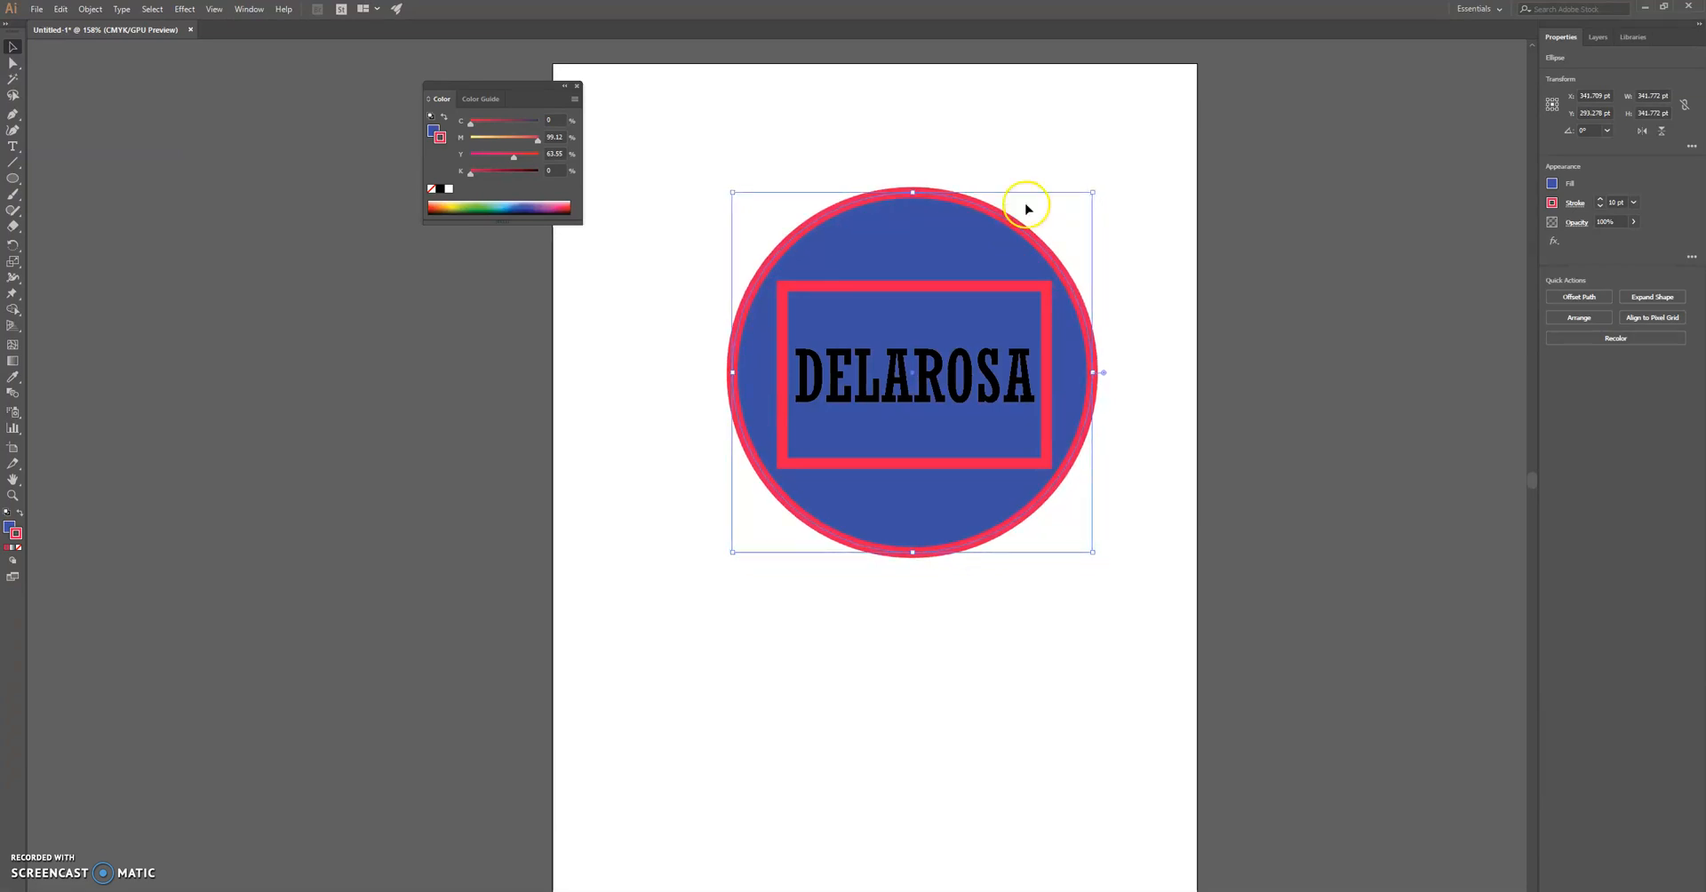
pyautogui.click(753, 127)
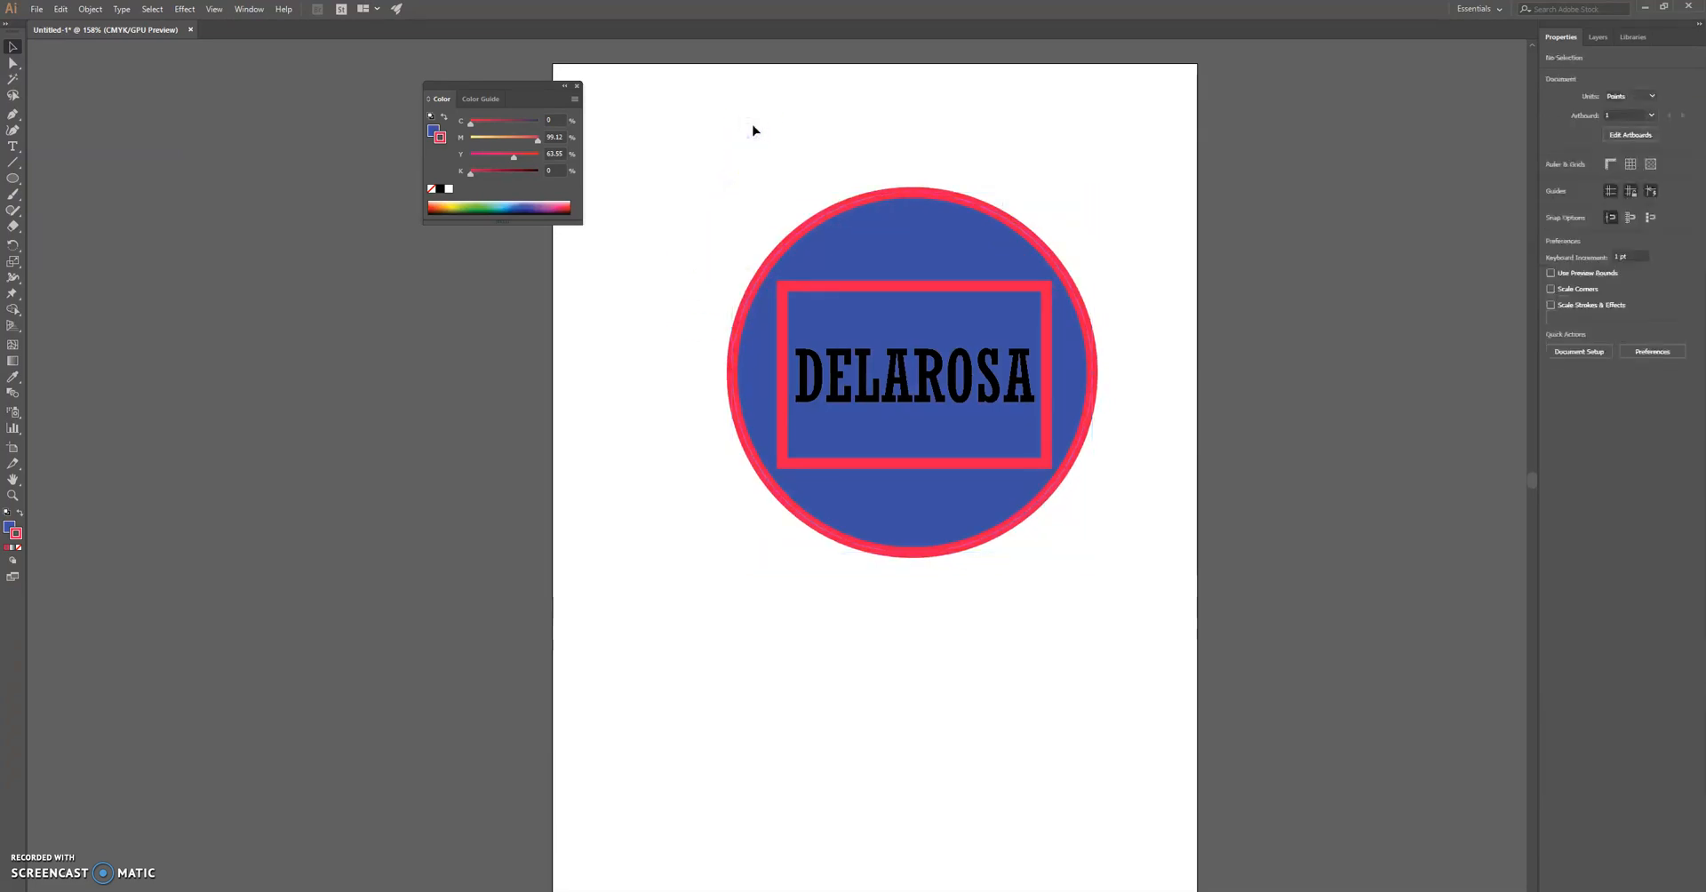